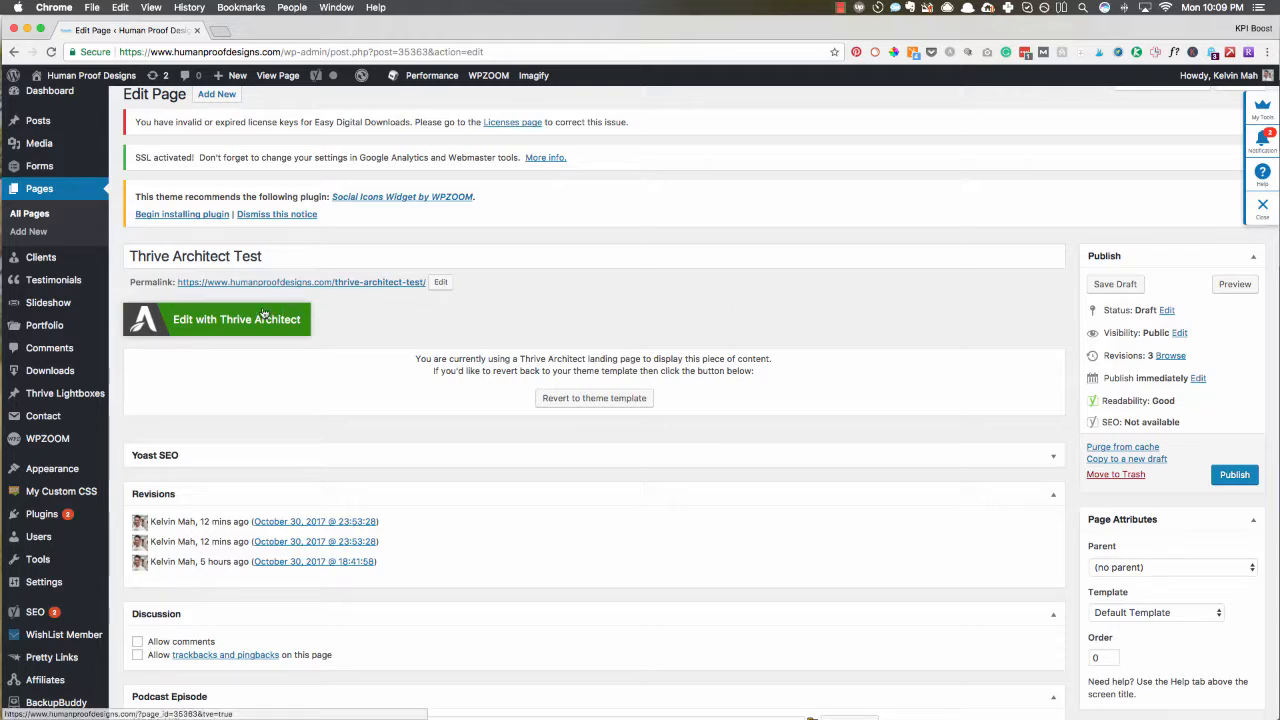
Step: Open the Thrive Architect Test page in the Thrive Architect editor and look through the available page elements
click(199, 333)
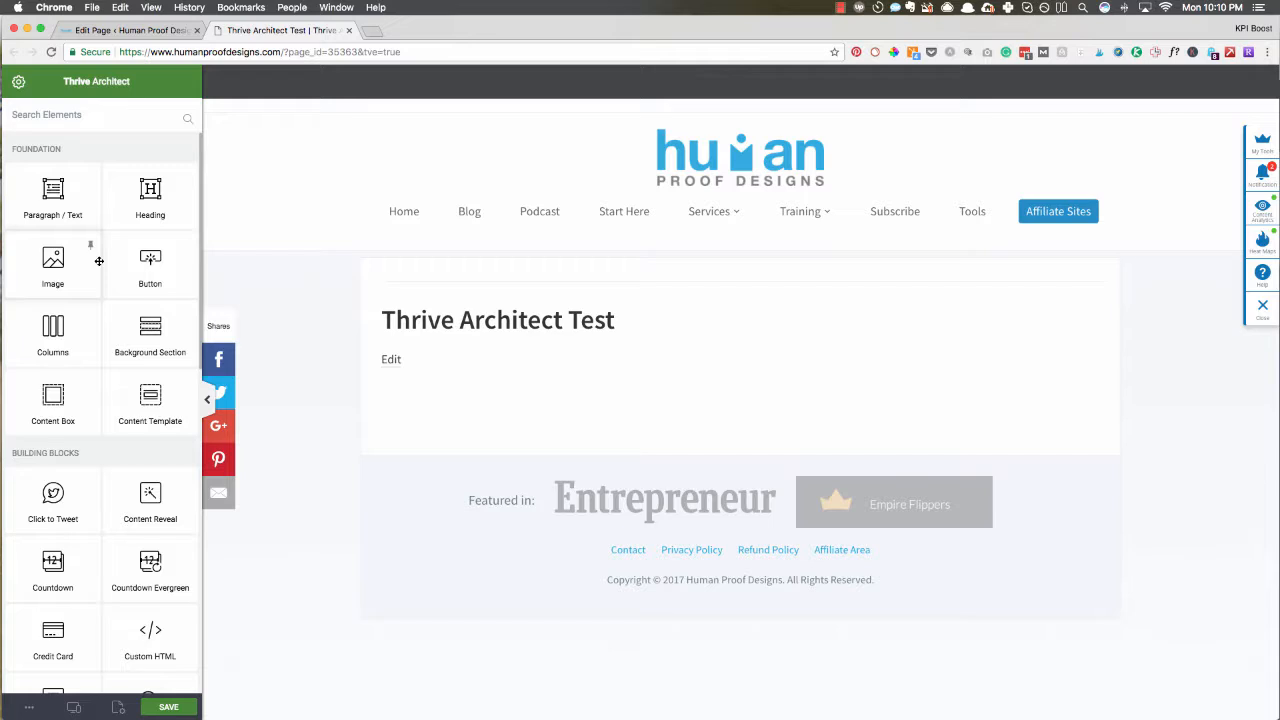
scroll(85, 521, down, 3)
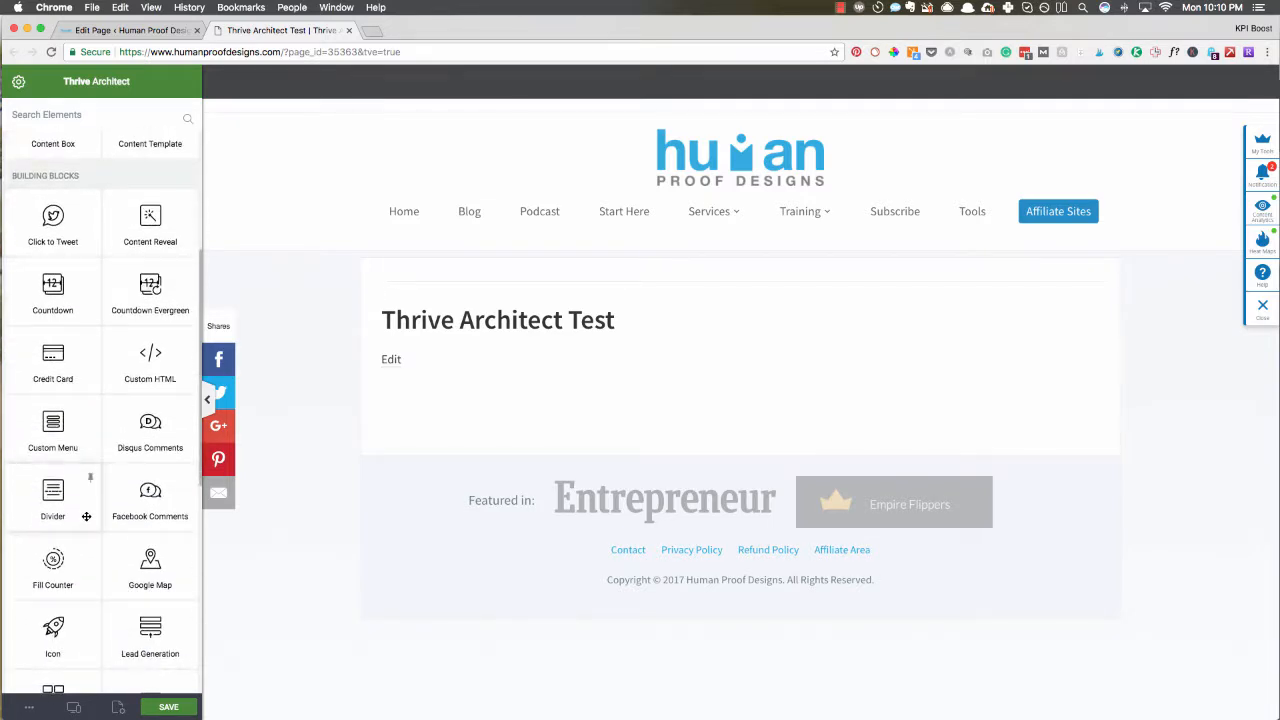
scroll(86, 516, down, 2)
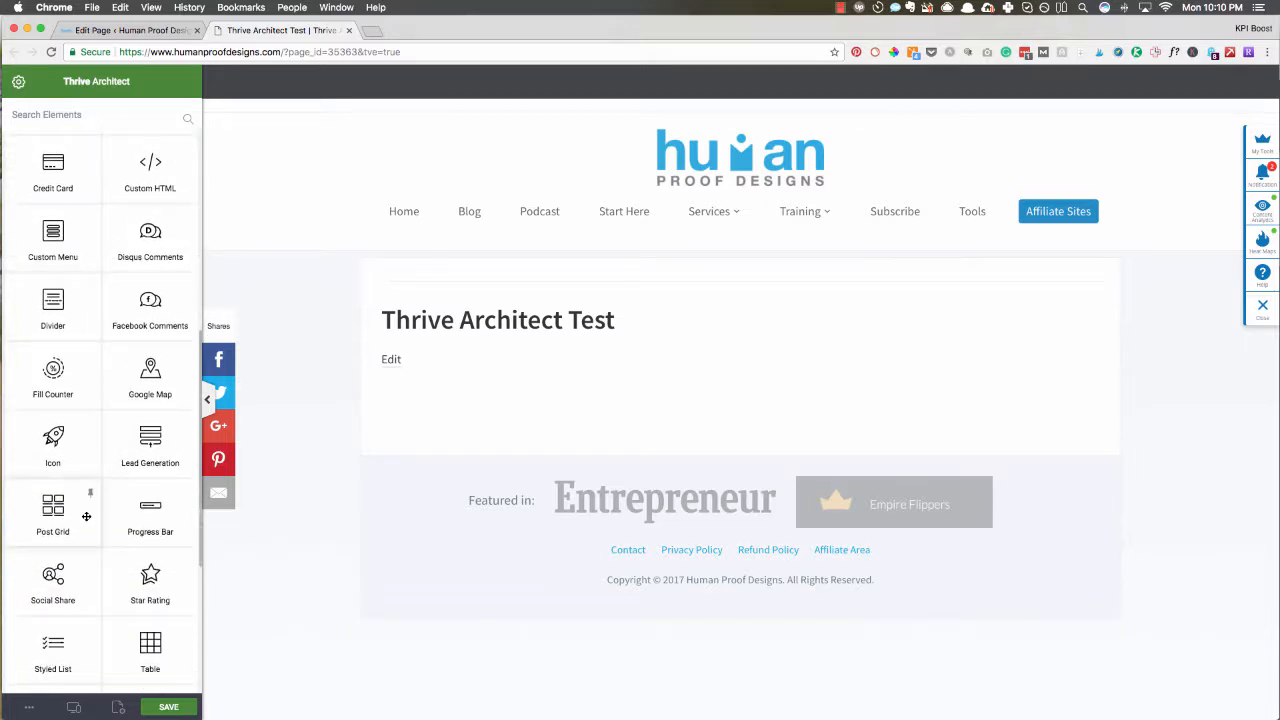
scroll(86, 516, up, 6)
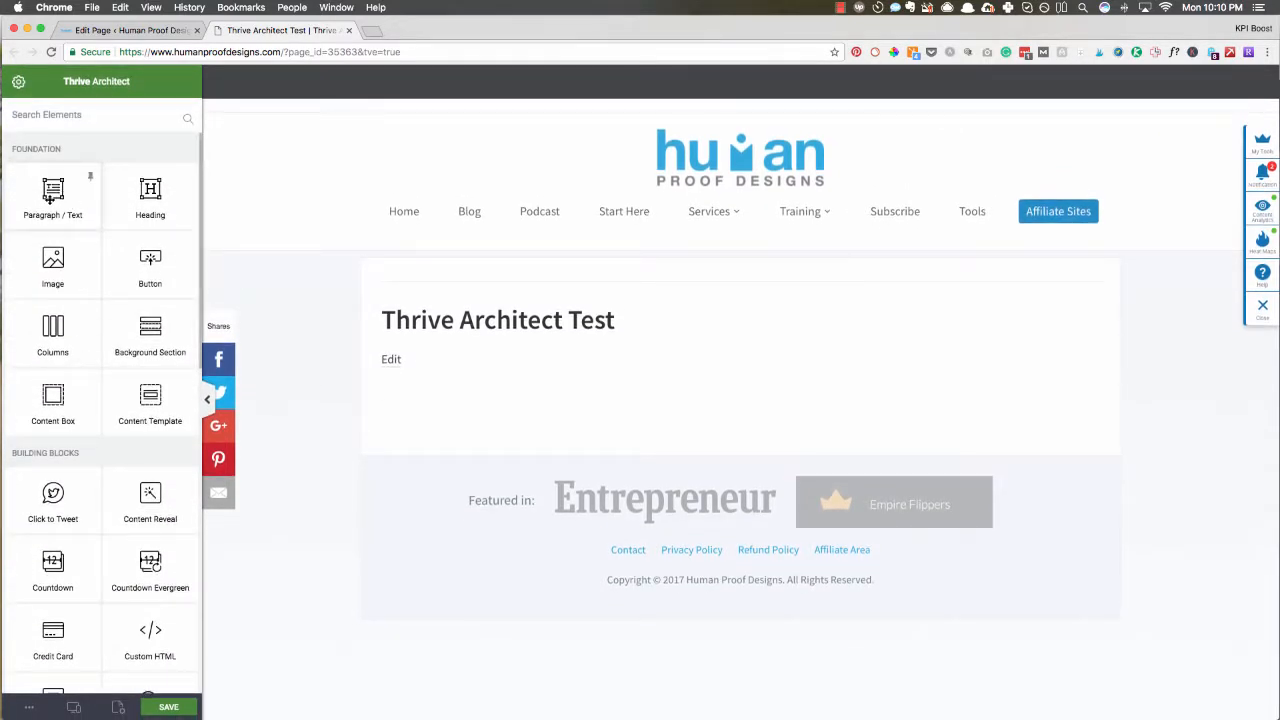
Step: Add two Paragraph / Text elements below the page title
mouse_move(53, 197)
mouse_down()
mouse_move(160, 165)
mouse_move(192, 255)
mouse_move(82, 200)
mouse_move(45, 200)
mouse_up()
click(47, 200)
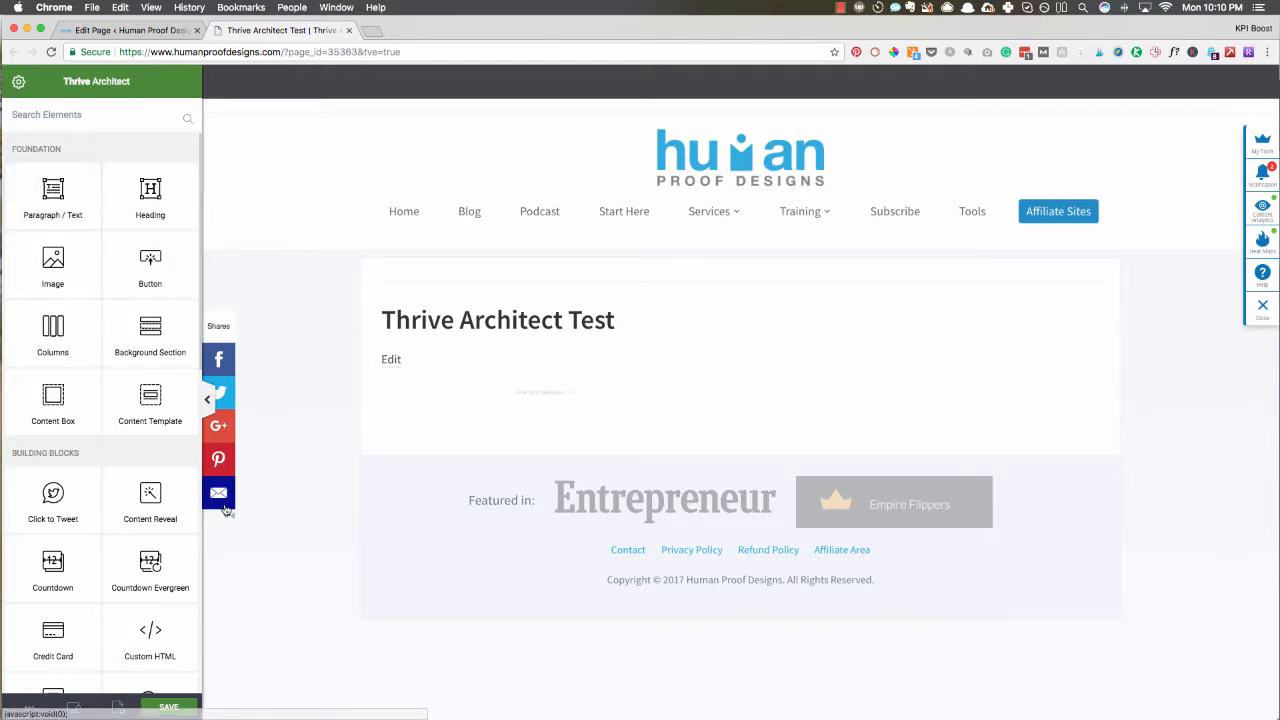
click(271, 343)
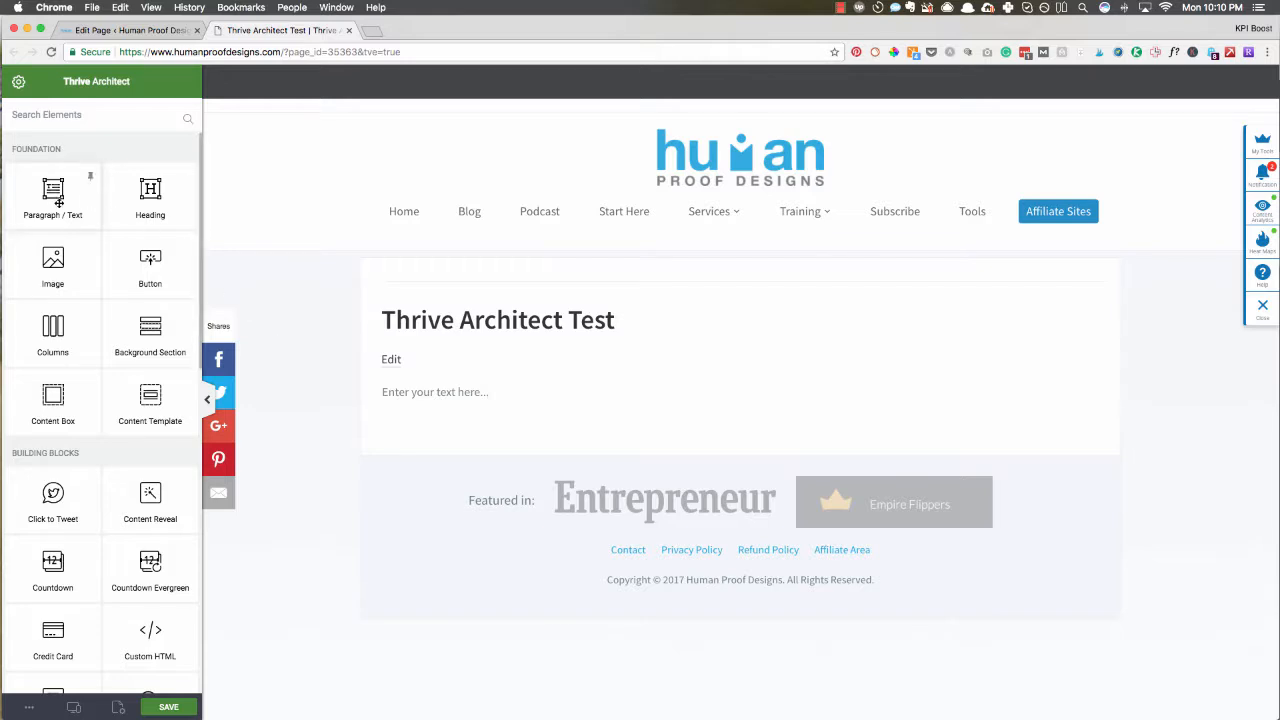
drag(62, 205, 466, 402)
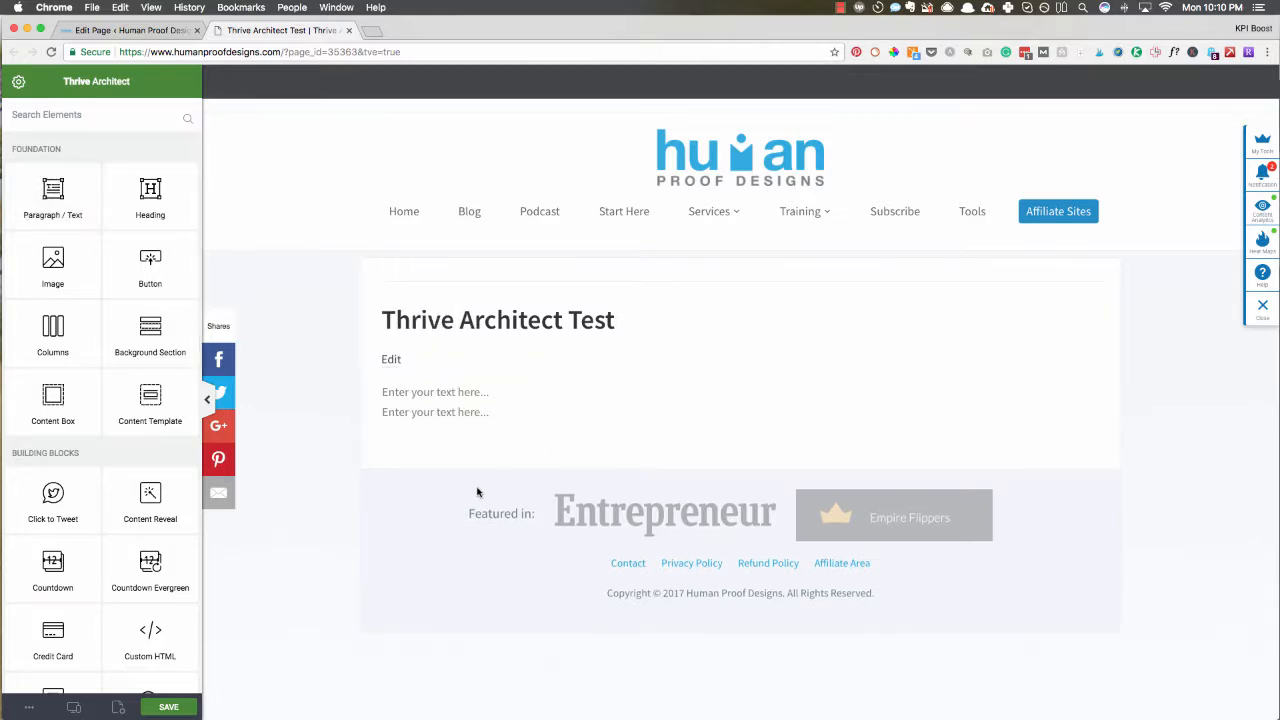
click(297, 354)
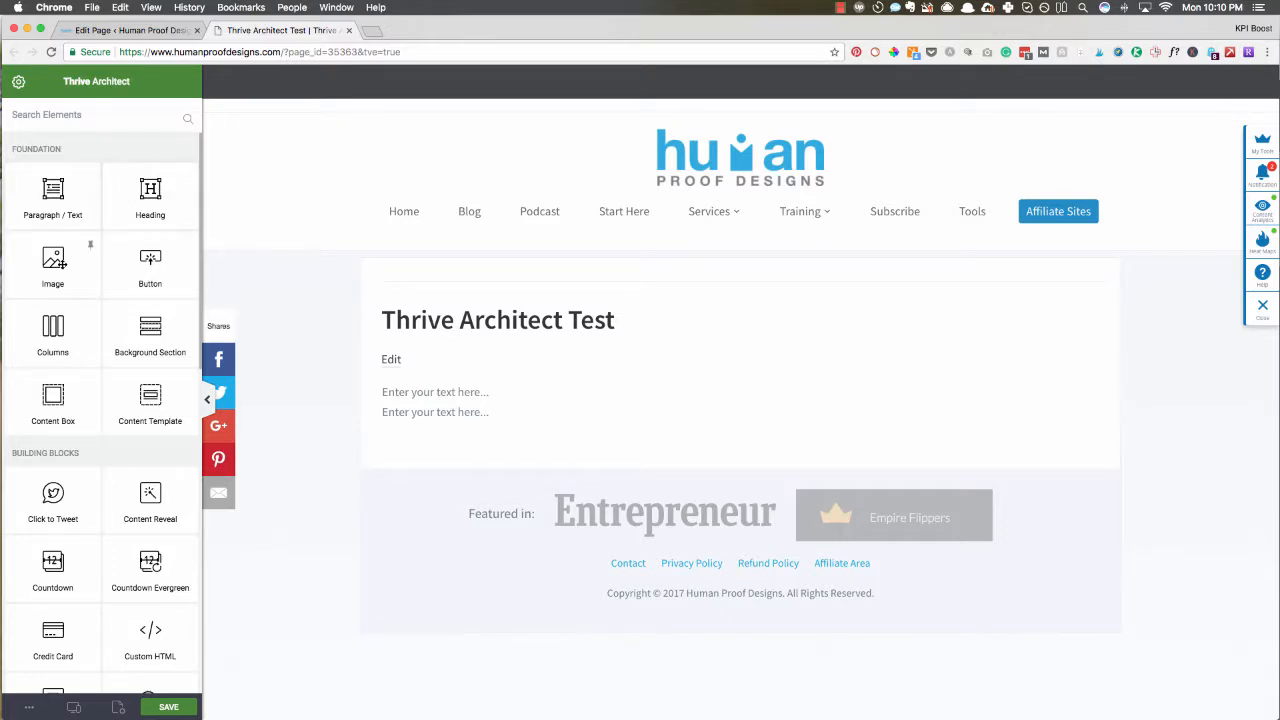
Step: Add a Click to Tweet element below the two text paragraphs
scroll(146, 365, down, 5)
drag(50, 276, 470, 438)
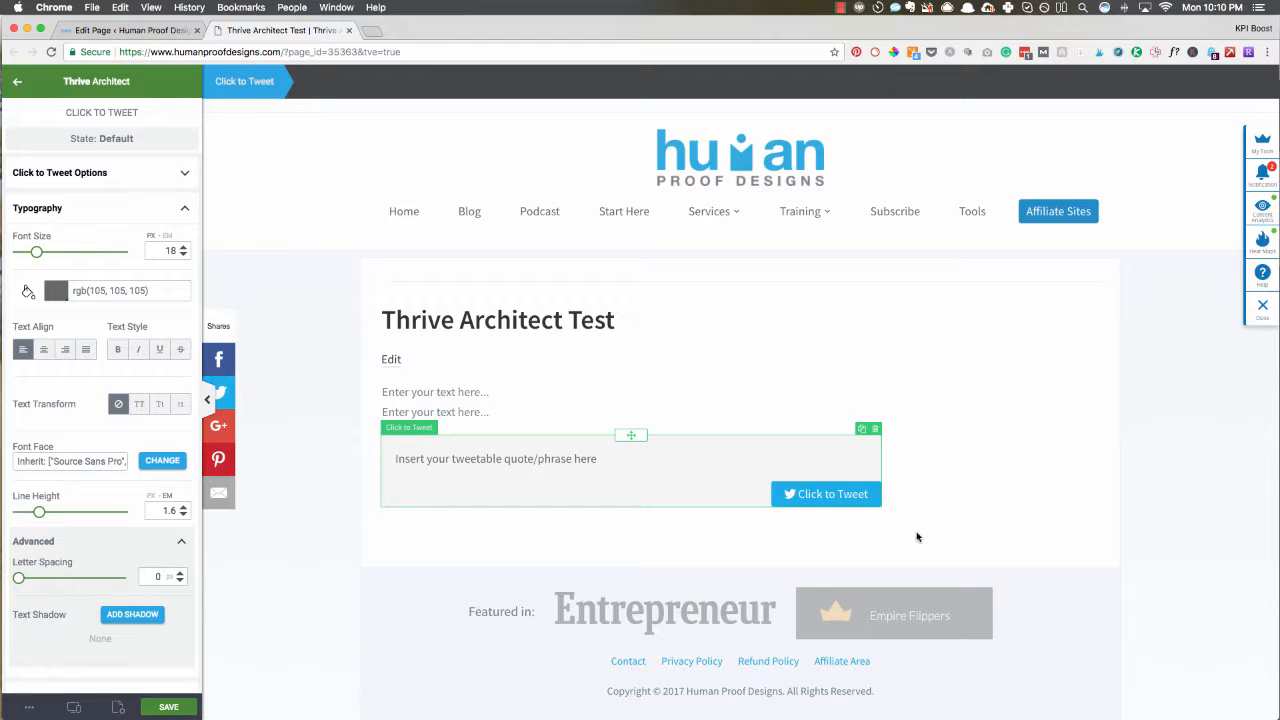
click(296, 387)
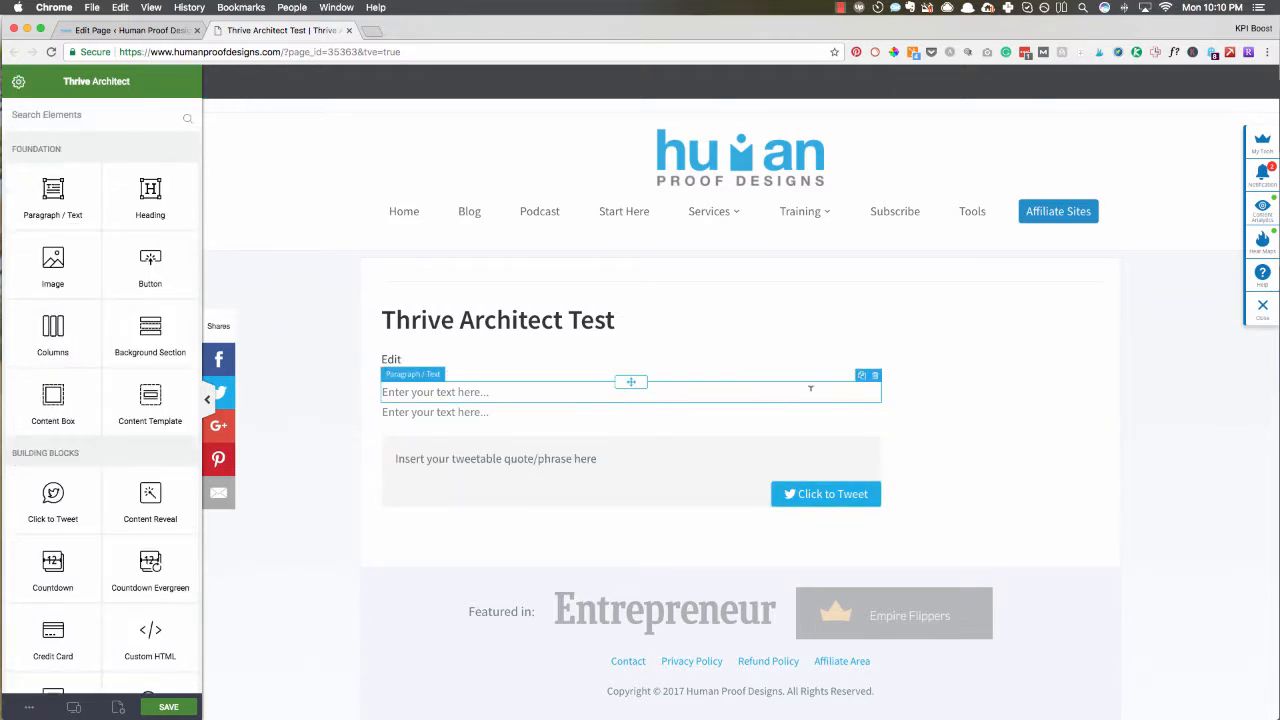
Step: Delete both text paragraphs and the Click to Tweet element from the page
click(875, 376)
click(875, 376)
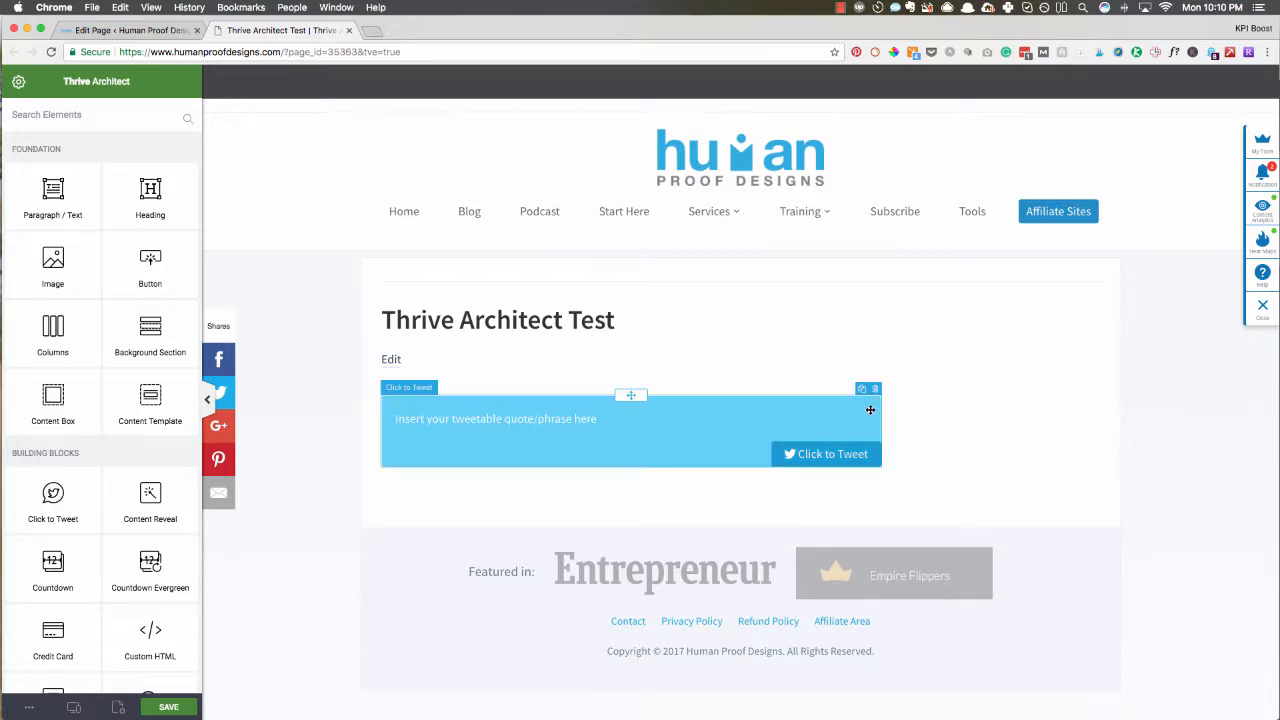
click(875, 390)
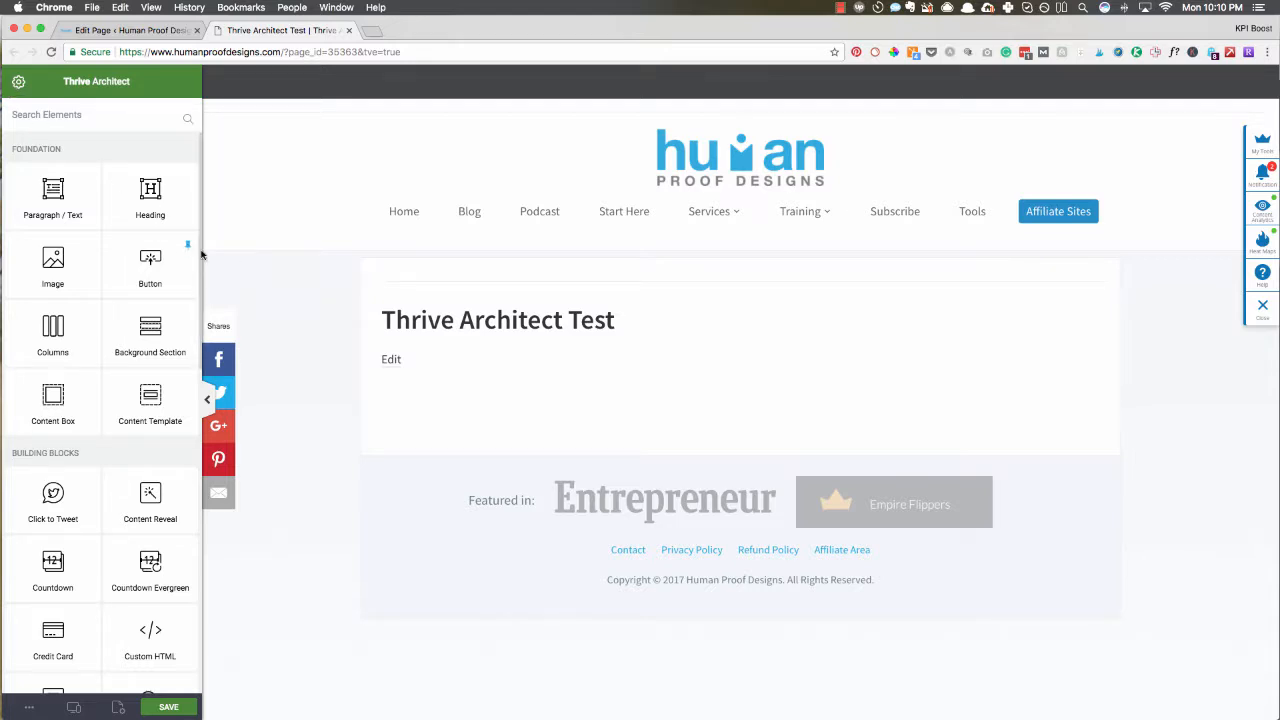
Step: Open the landing page template chooser and browse the default template sets
click(19, 84)
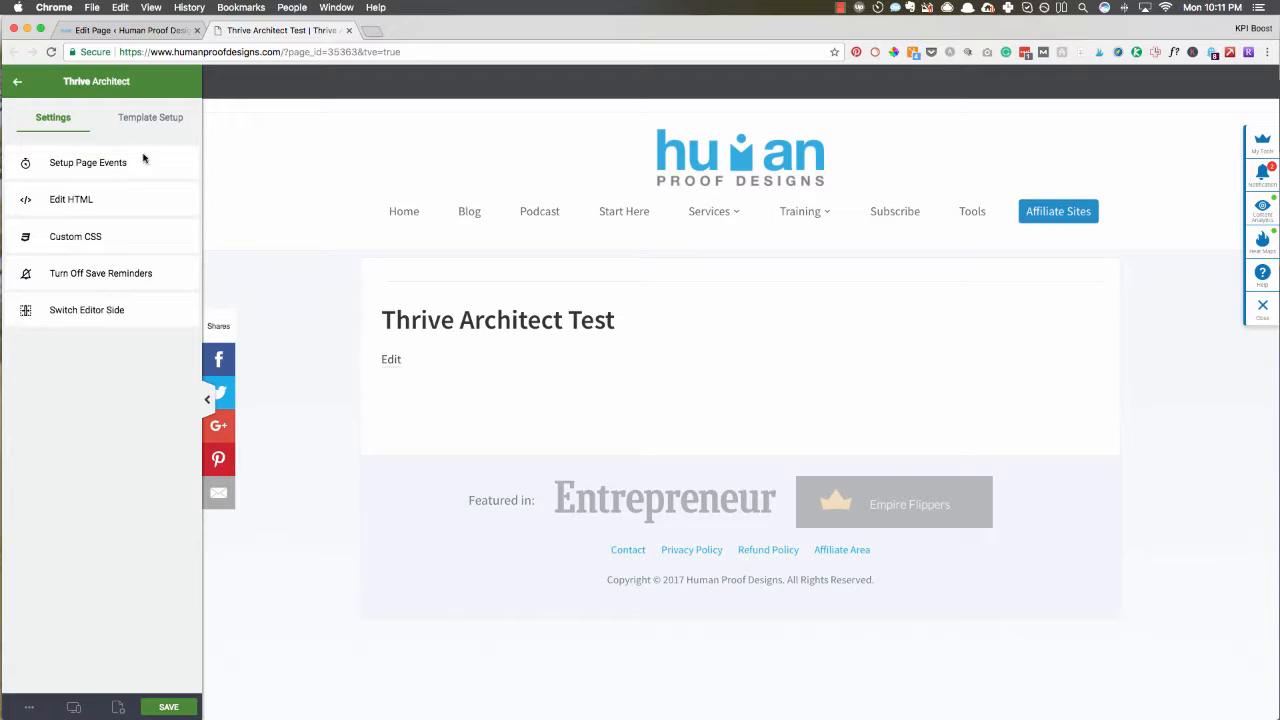
click(154, 120)
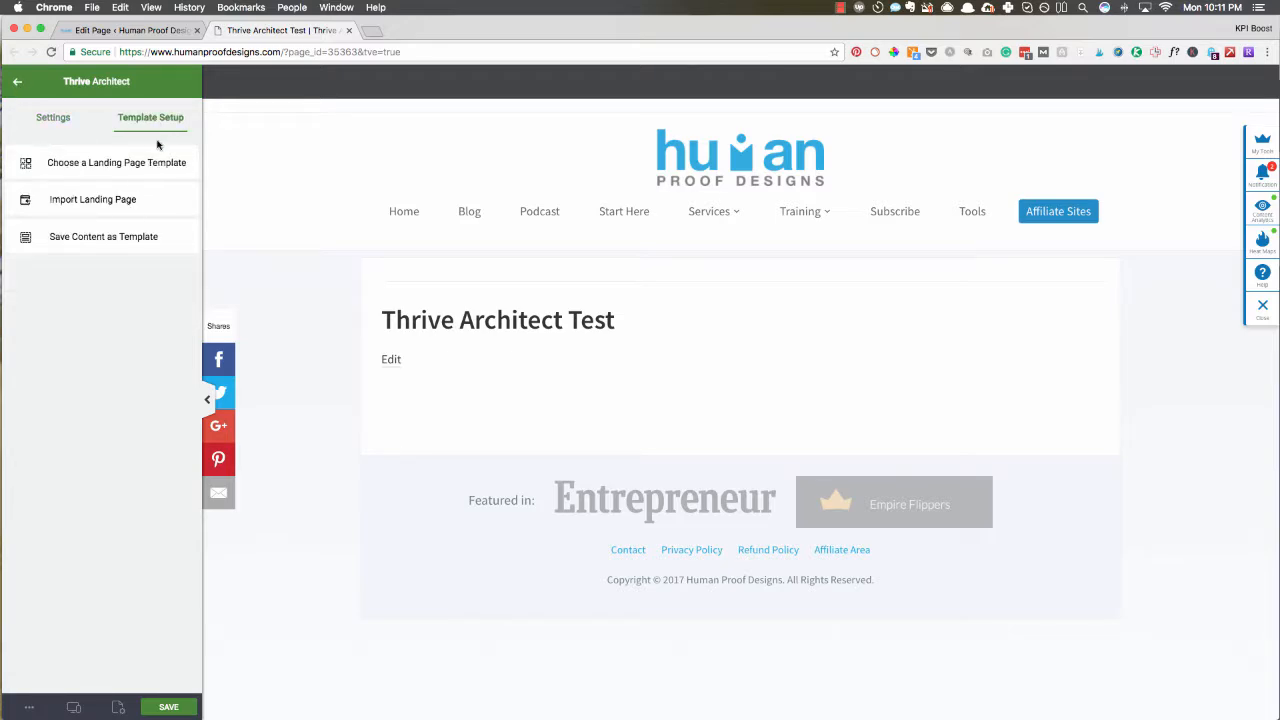
click(117, 165)
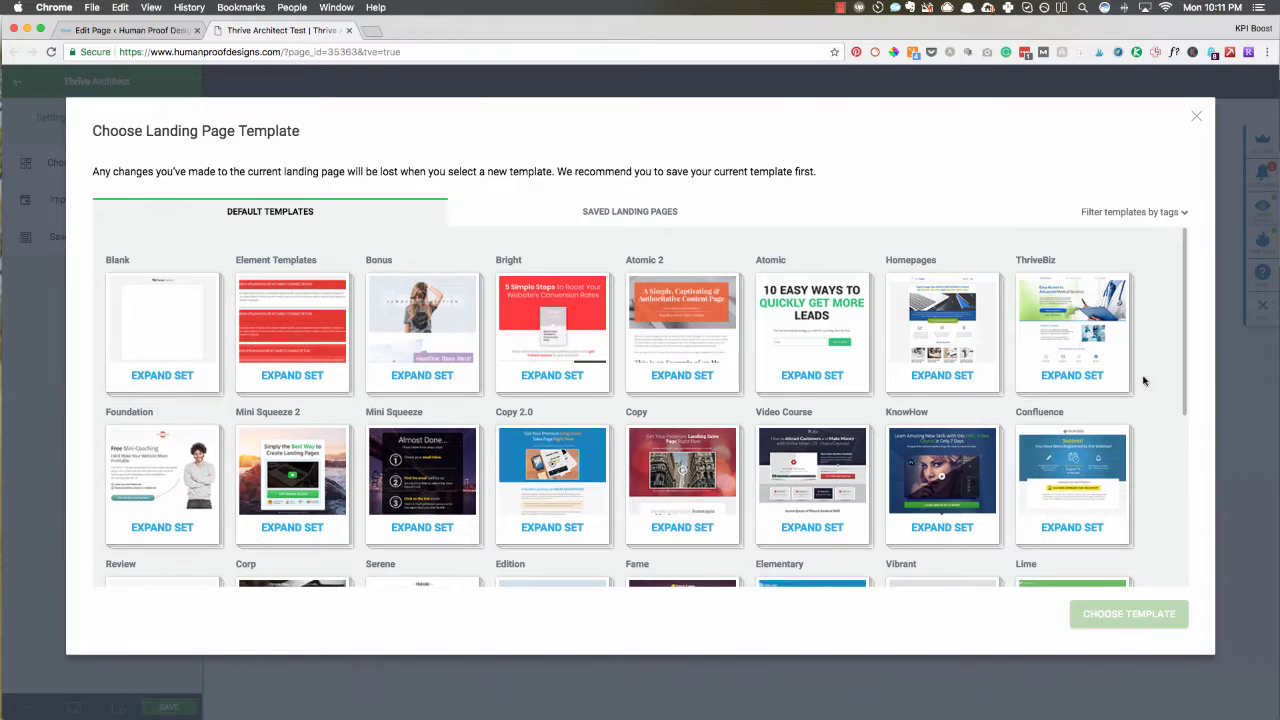
scroll(1144, 381, down, 5)
scroll(1144, 381, up, 5)
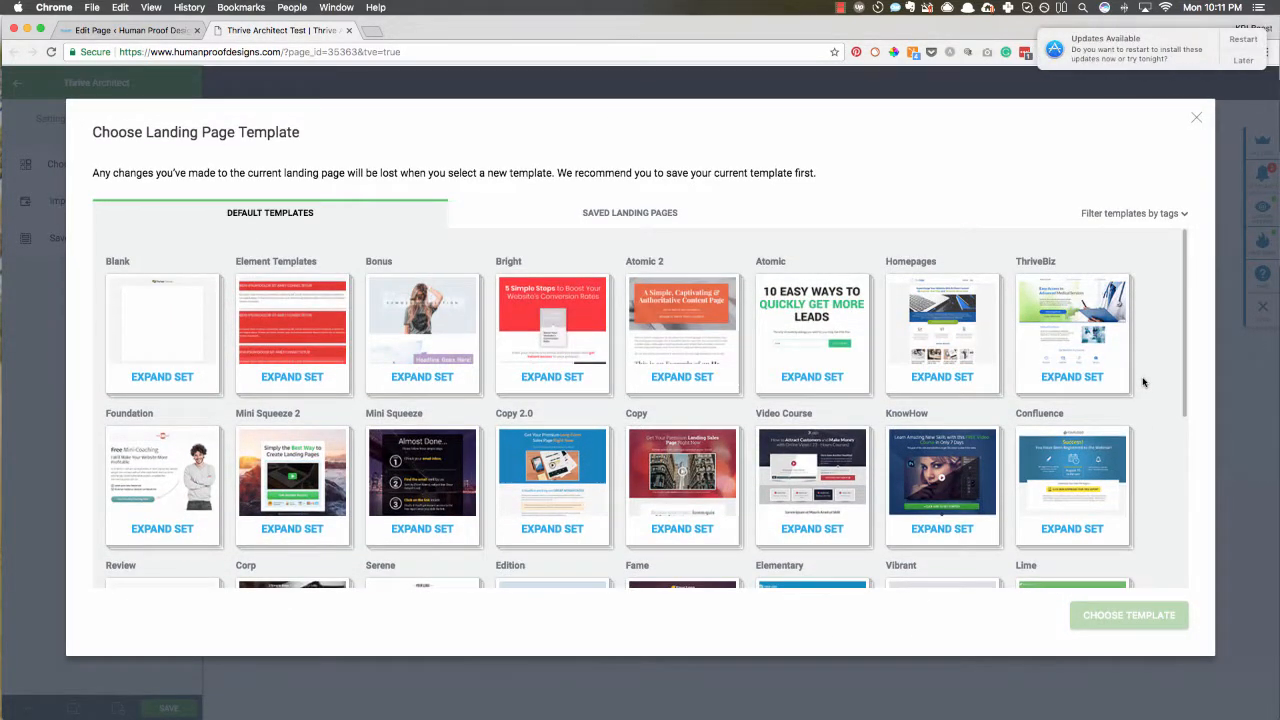
Step: Postpone the system update with the Try Tonight option
click(1243, 60)
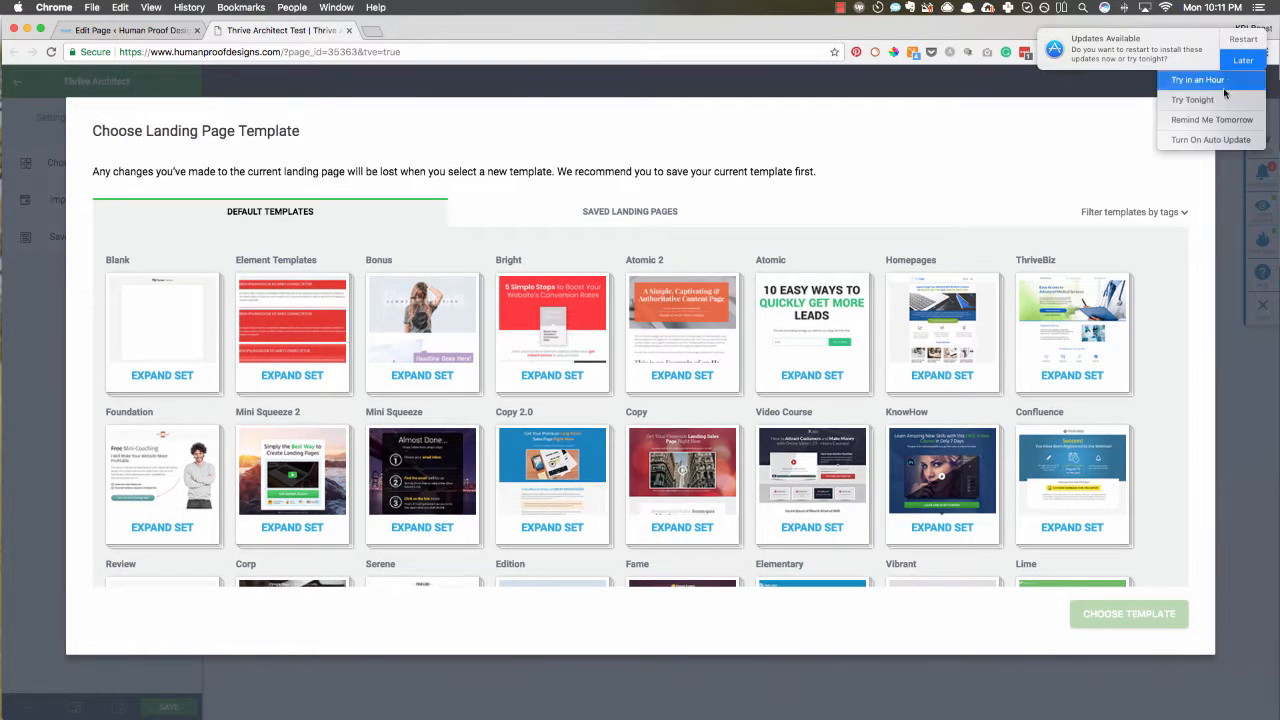
click(1215, 100)
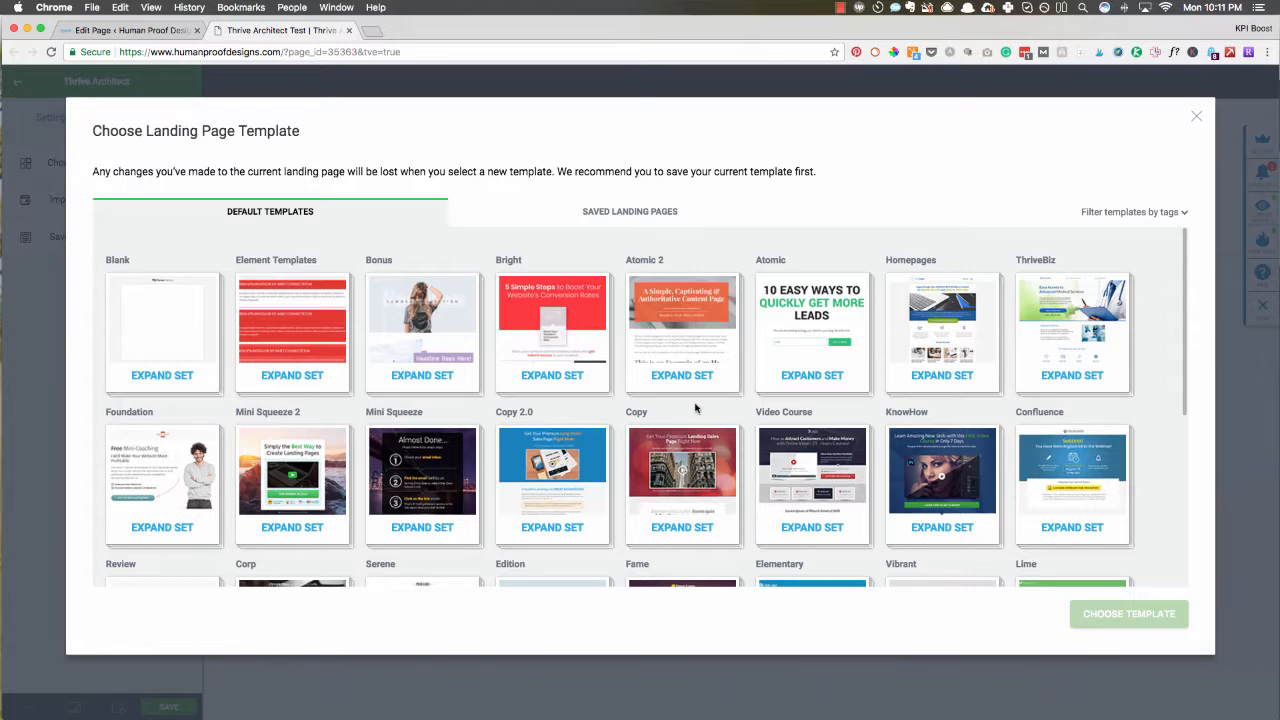
Step: Look into the Atomic template set, and apply the Bright Lead Generation Page template from the Bright set
click(812, 376)
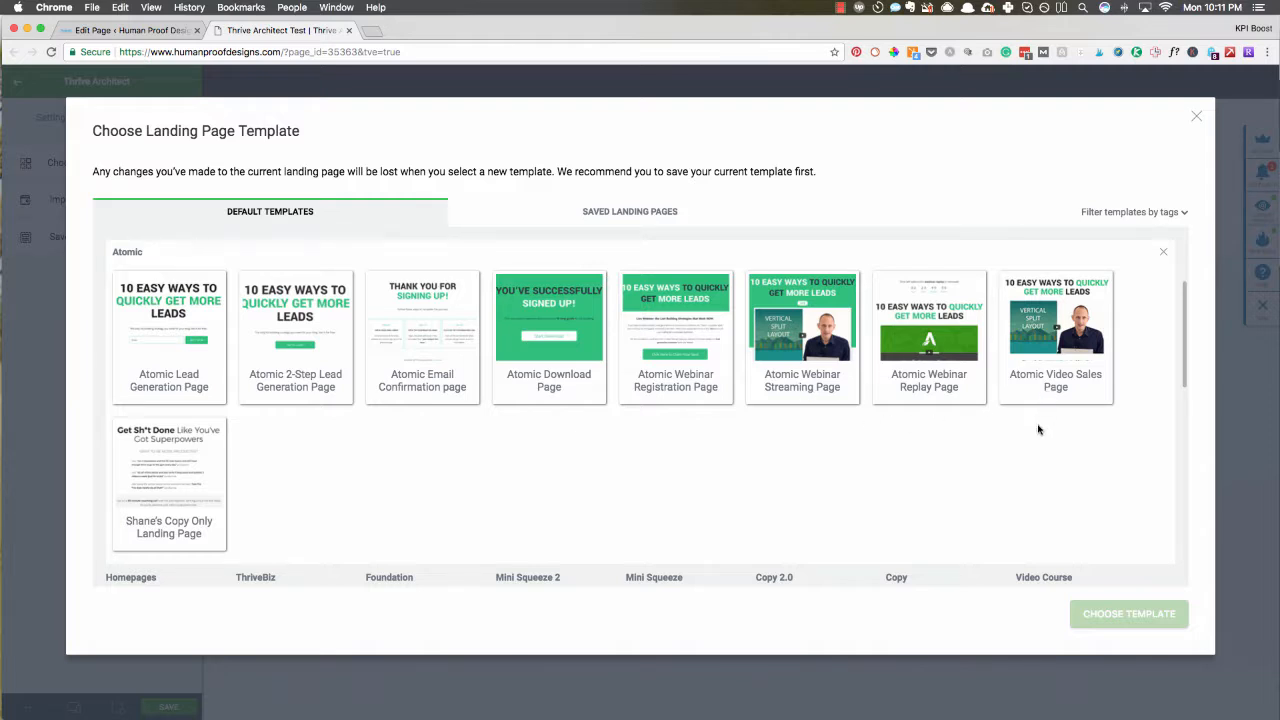
click(1162, 254)
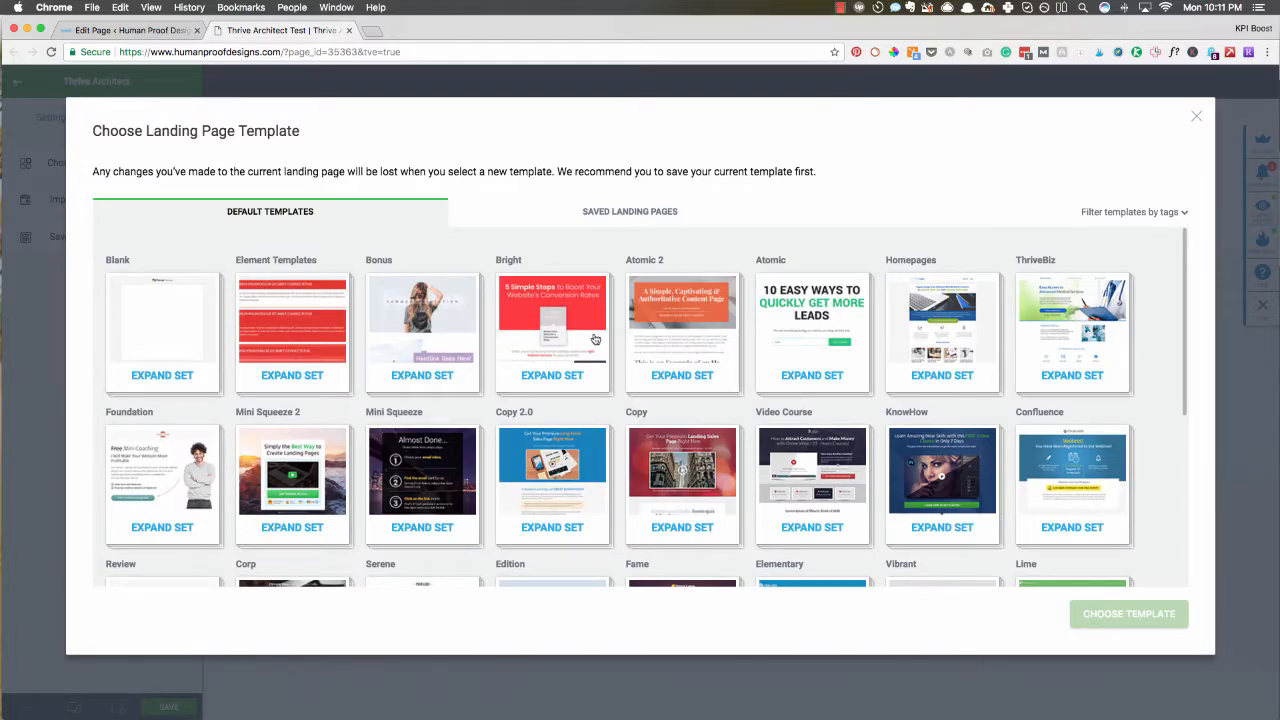
click(526, 374)
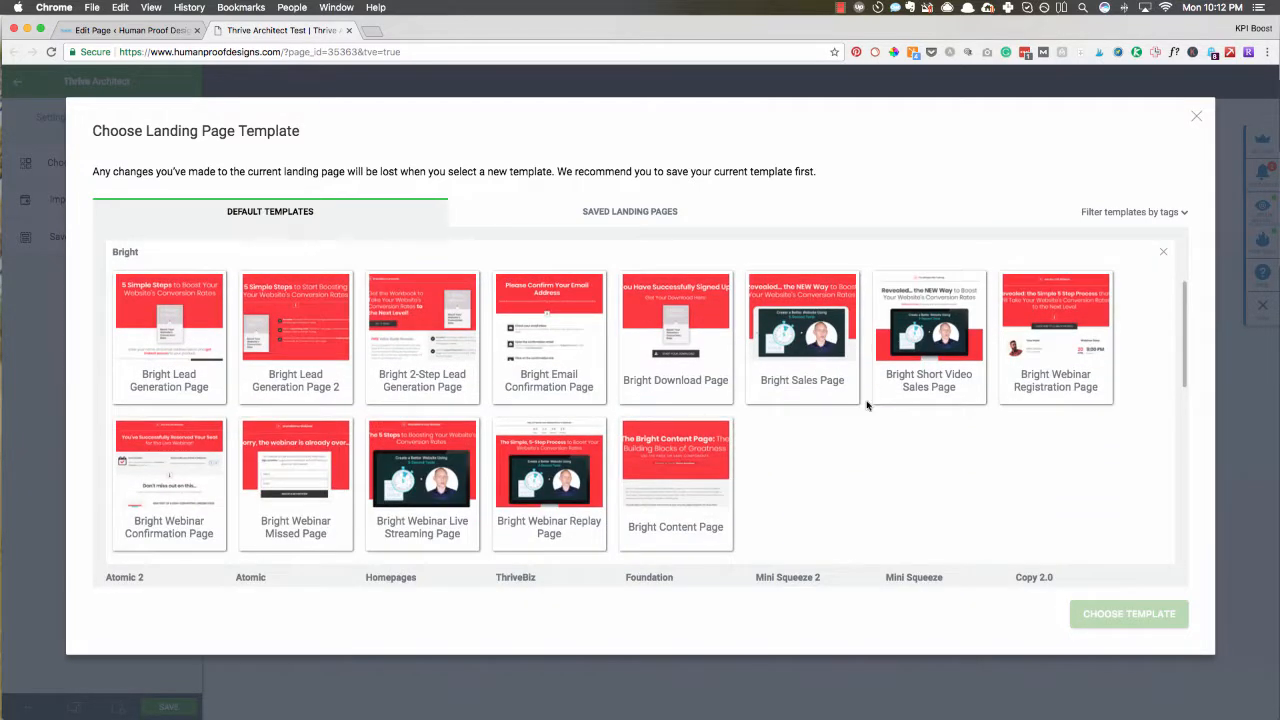
click(188, 392)
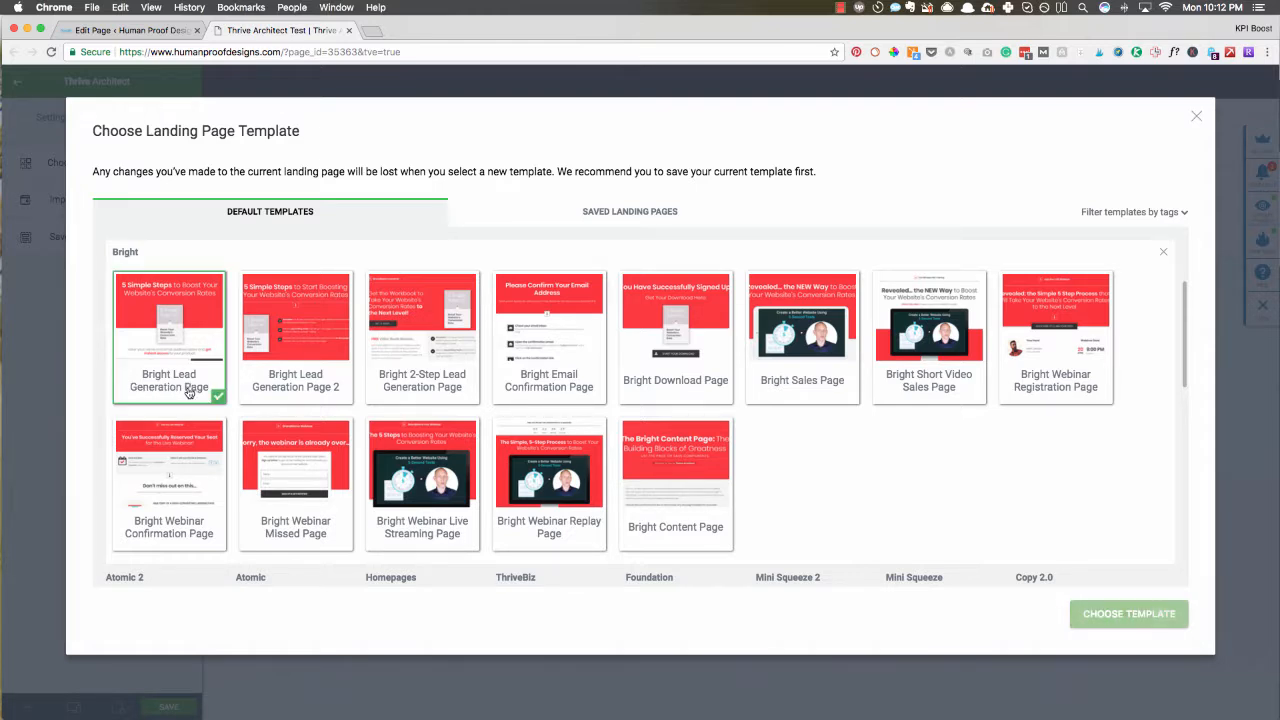
click(1136, 617)
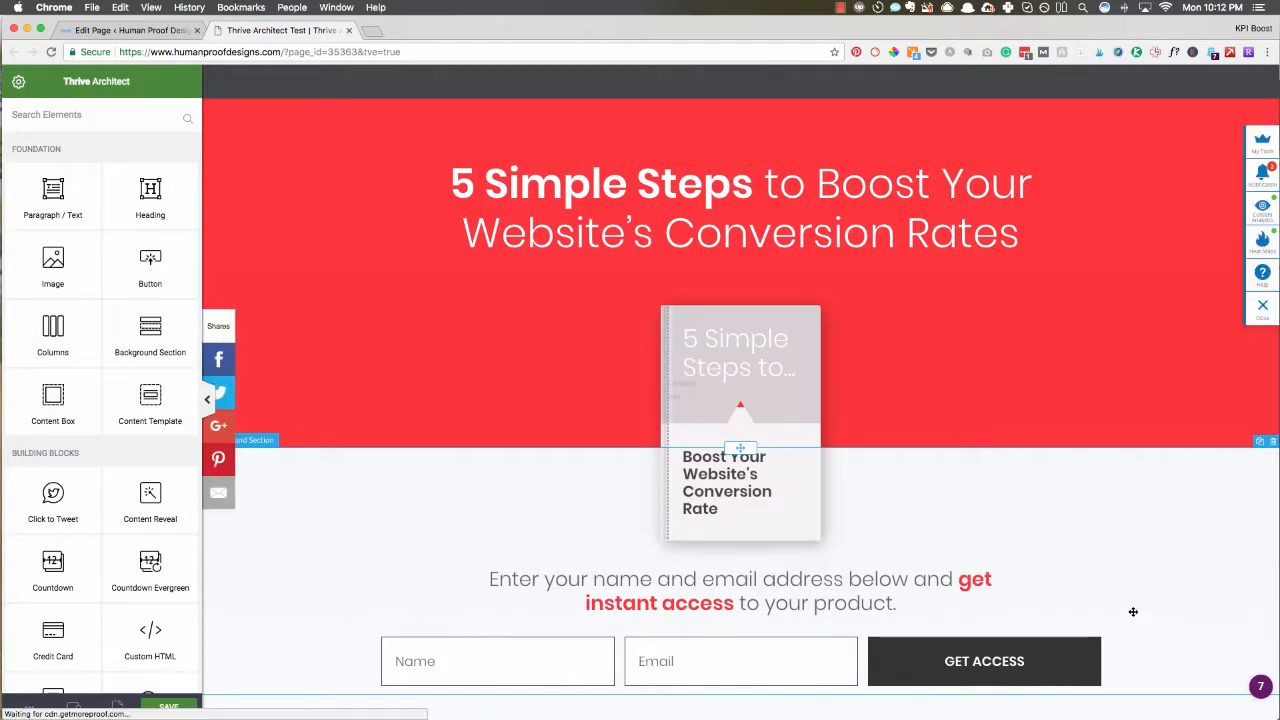
Step: Try orange, dark grey and green backgrounds on the red headline section, and apply blue #27aae2 as its background colour
scroll(1120, 580, down, 2)
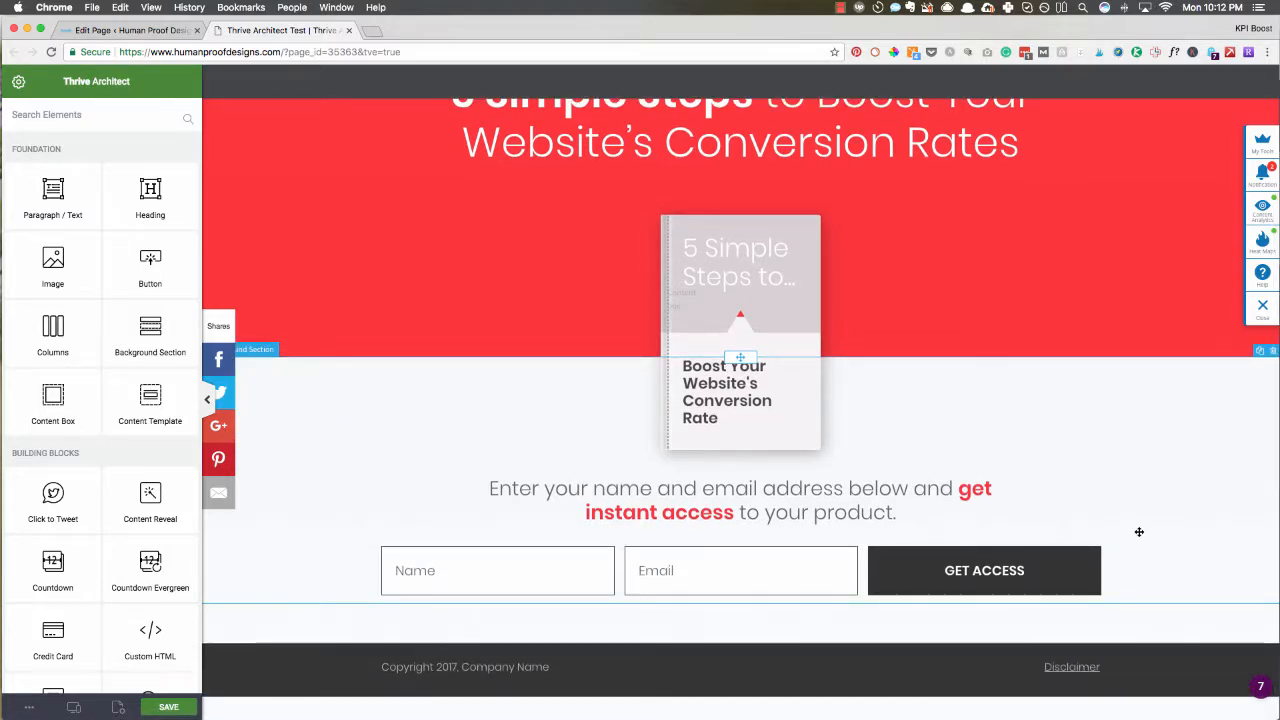
scroll(1139, 532, up, 2)
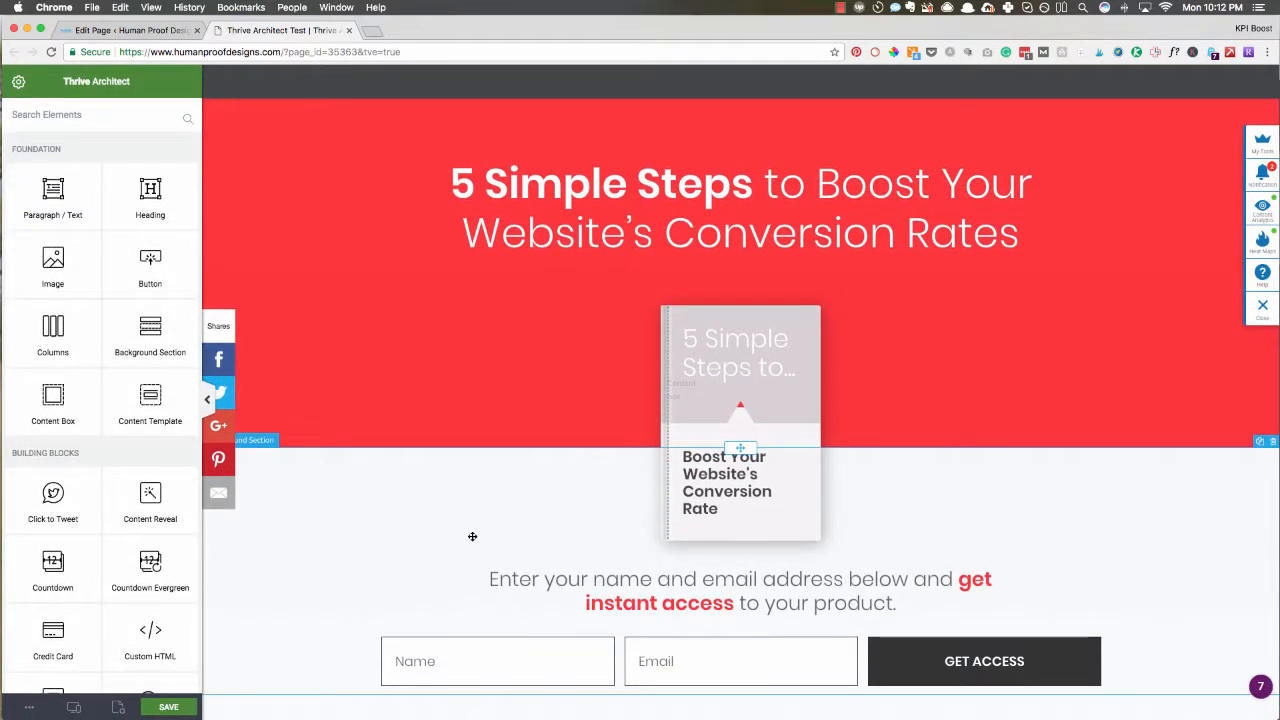
click(319, 535)
click(320, 299)
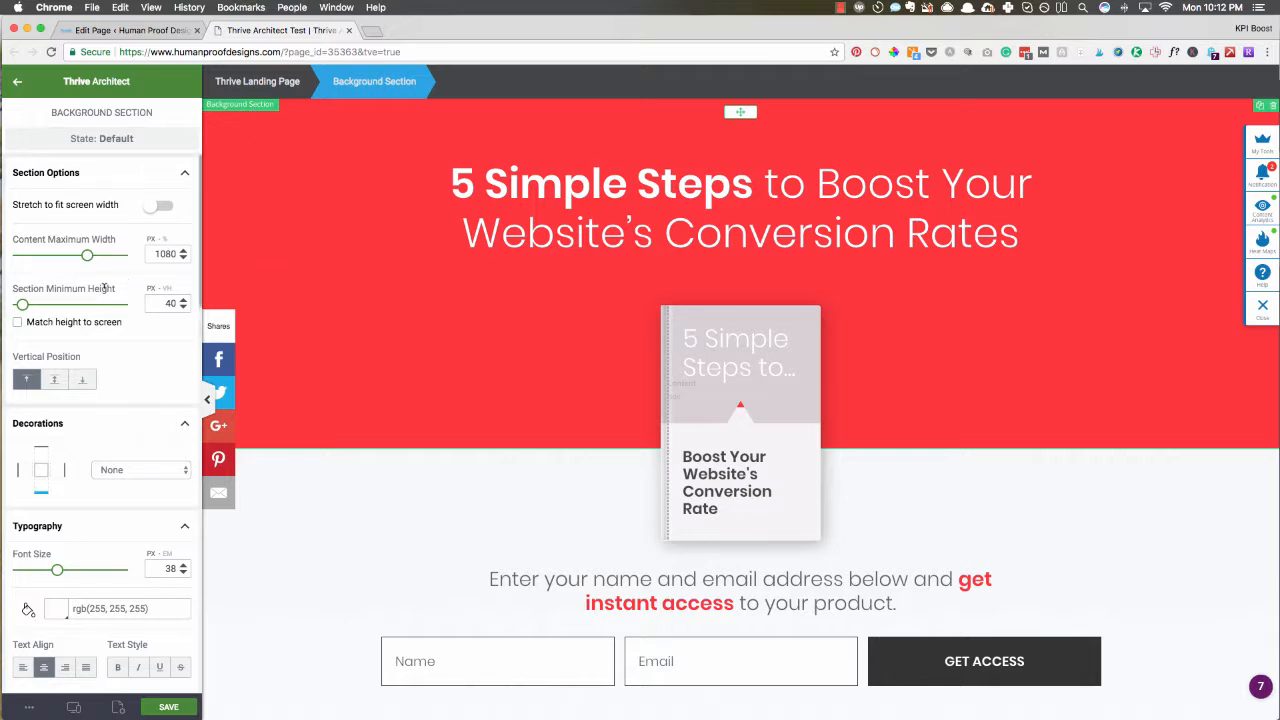
scroll(104, 292, down, 10)
scroll(104, 292, down, 12)
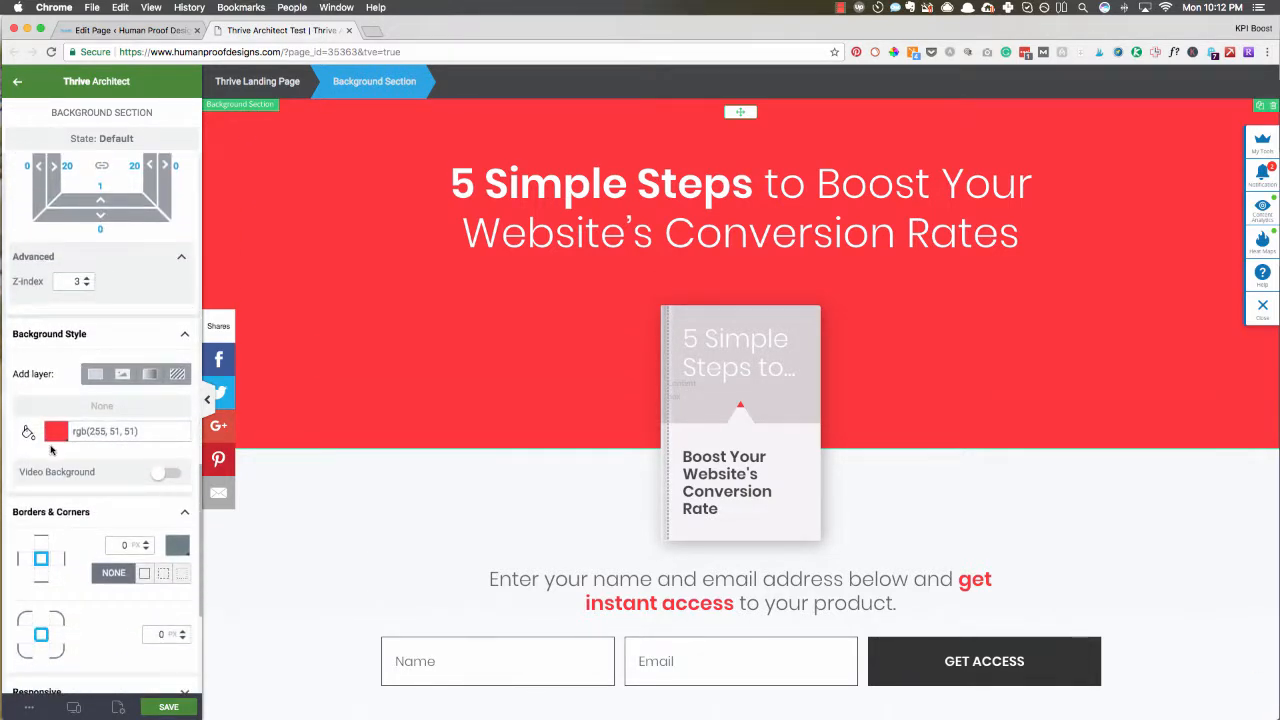
click(57, 436)
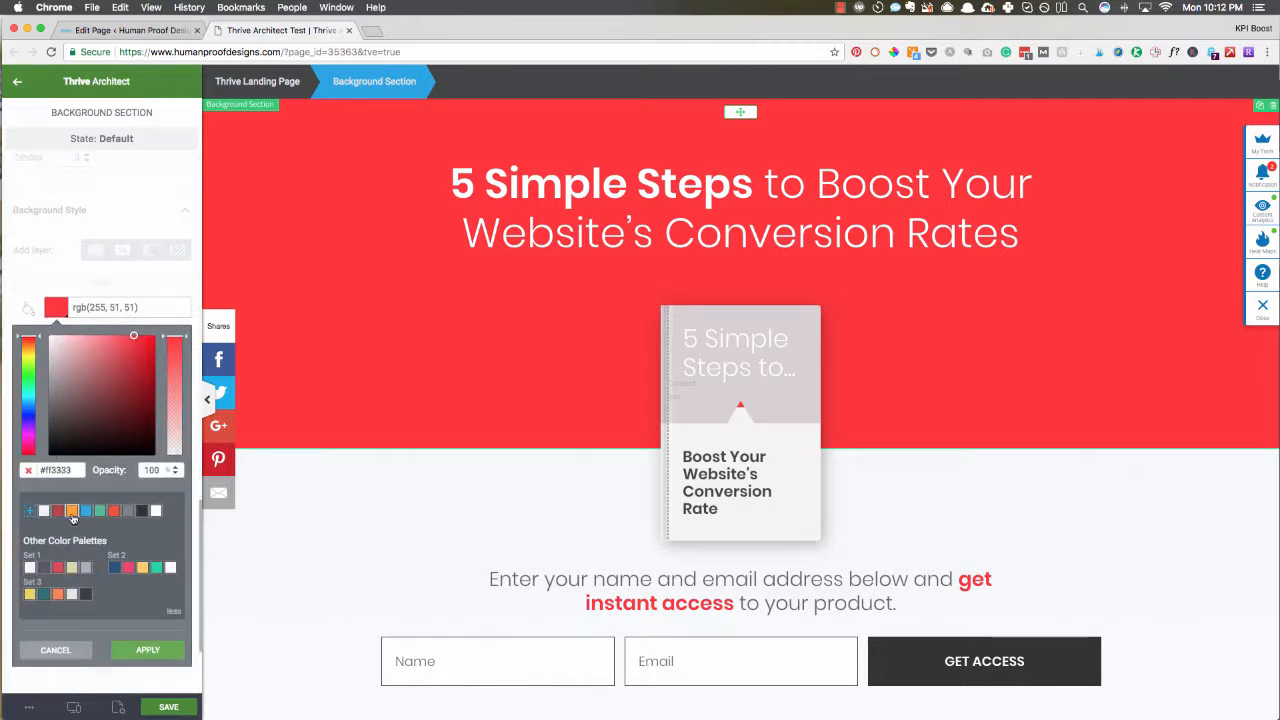
click(71, 511)
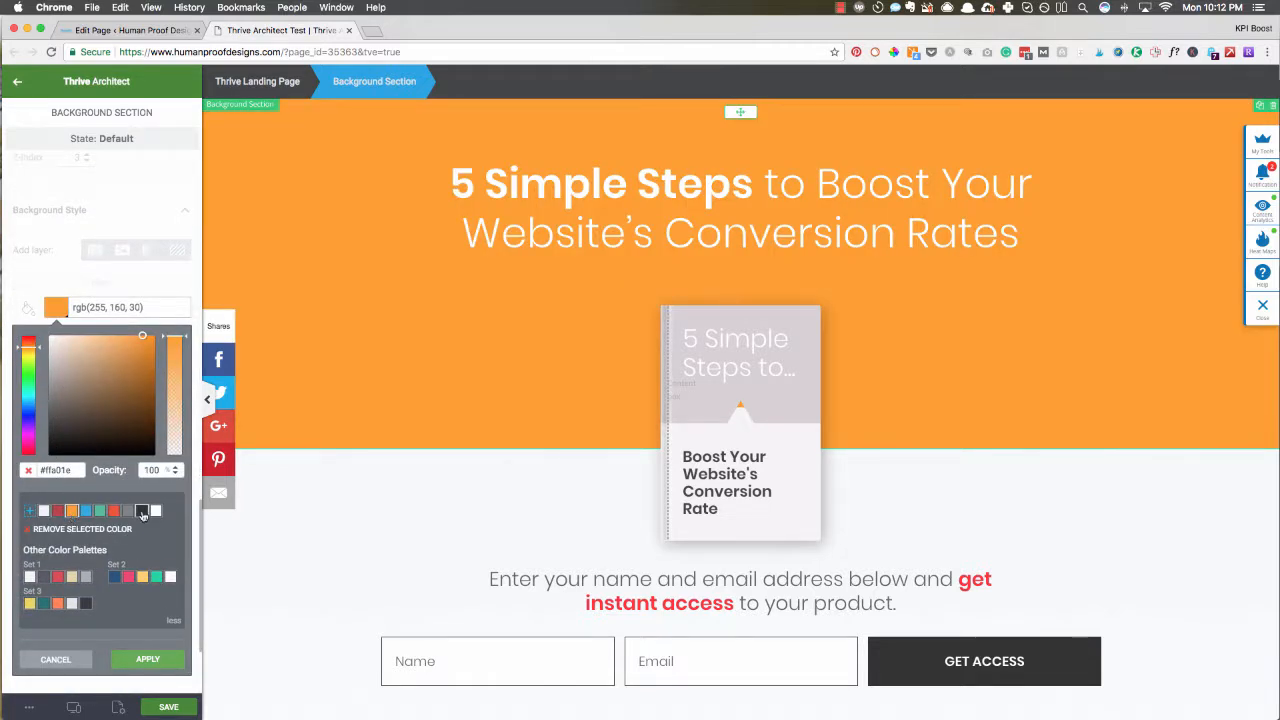
click(142, 511)
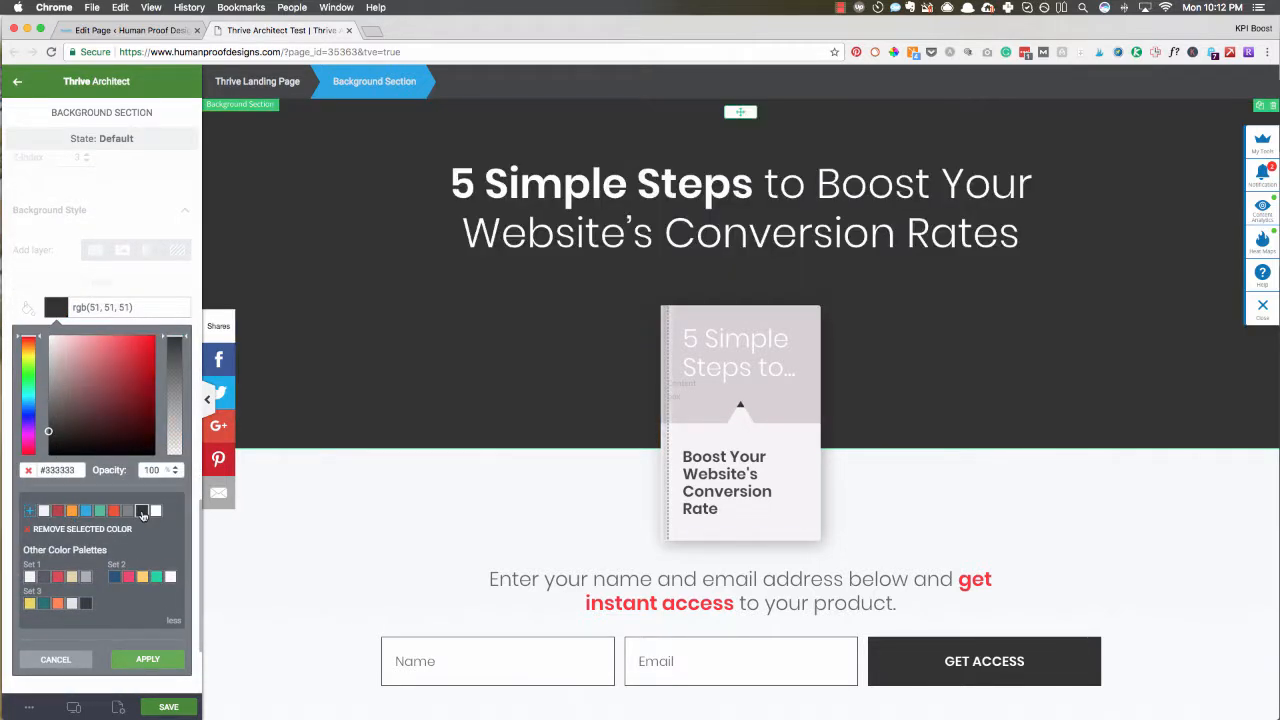
click(155, 578)
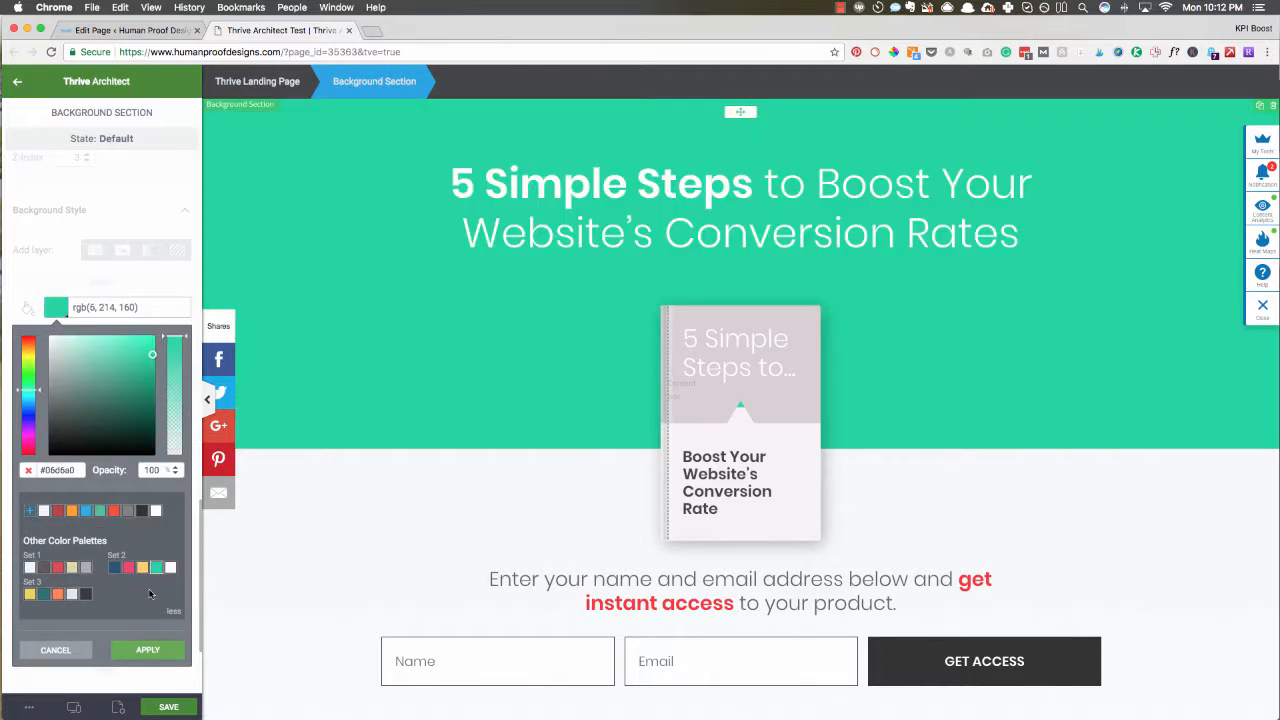
click(87, 512)
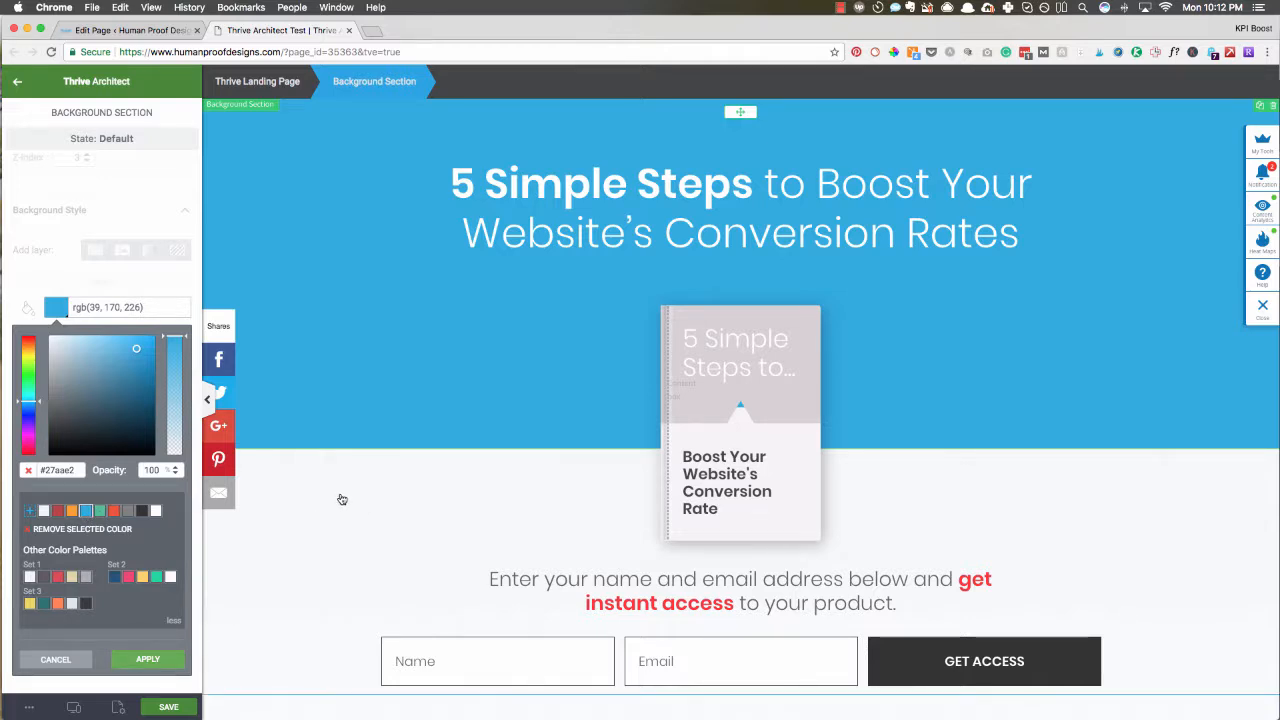
click(147, 661)
click(295, 530)
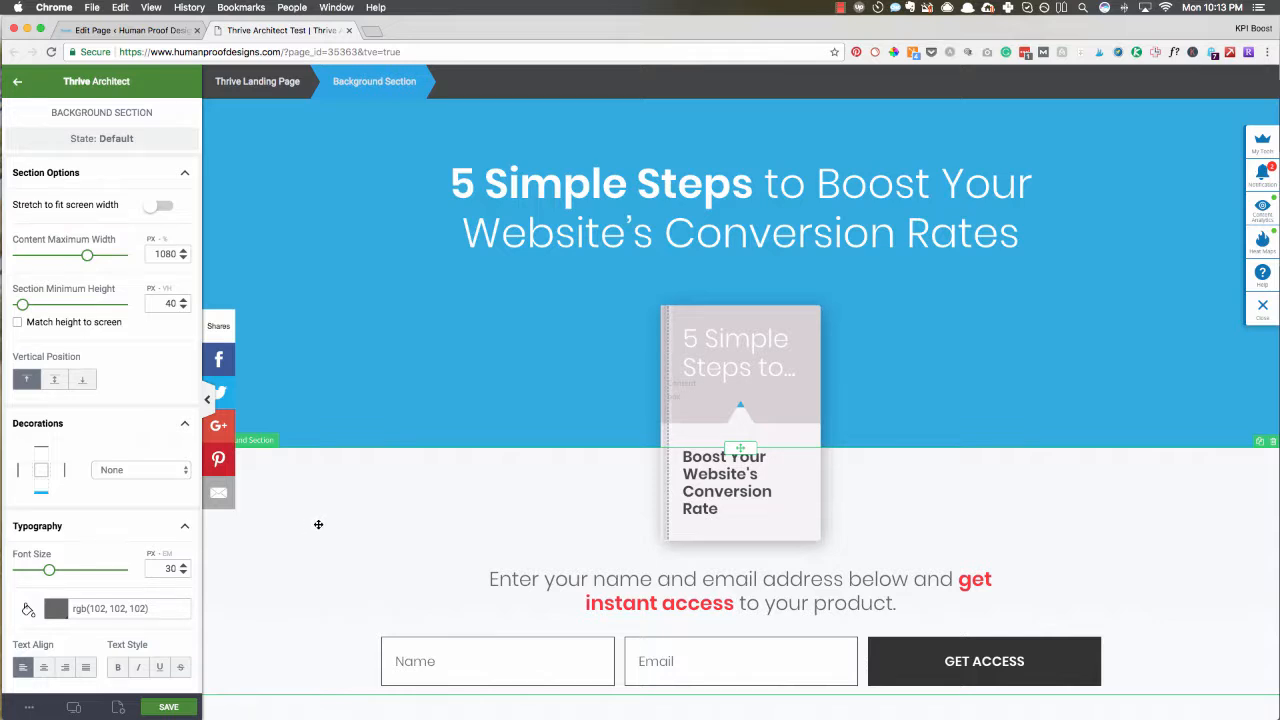
scroll(362, 490, down, 3)
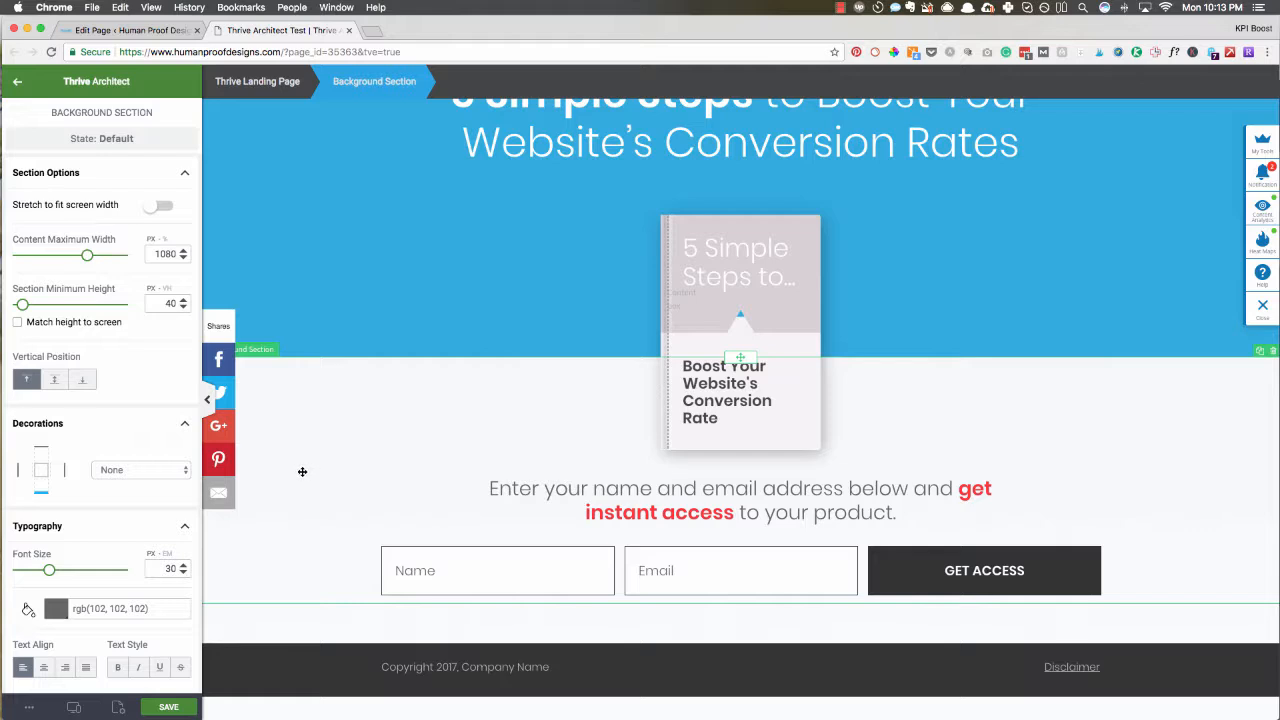
click(267, 619)
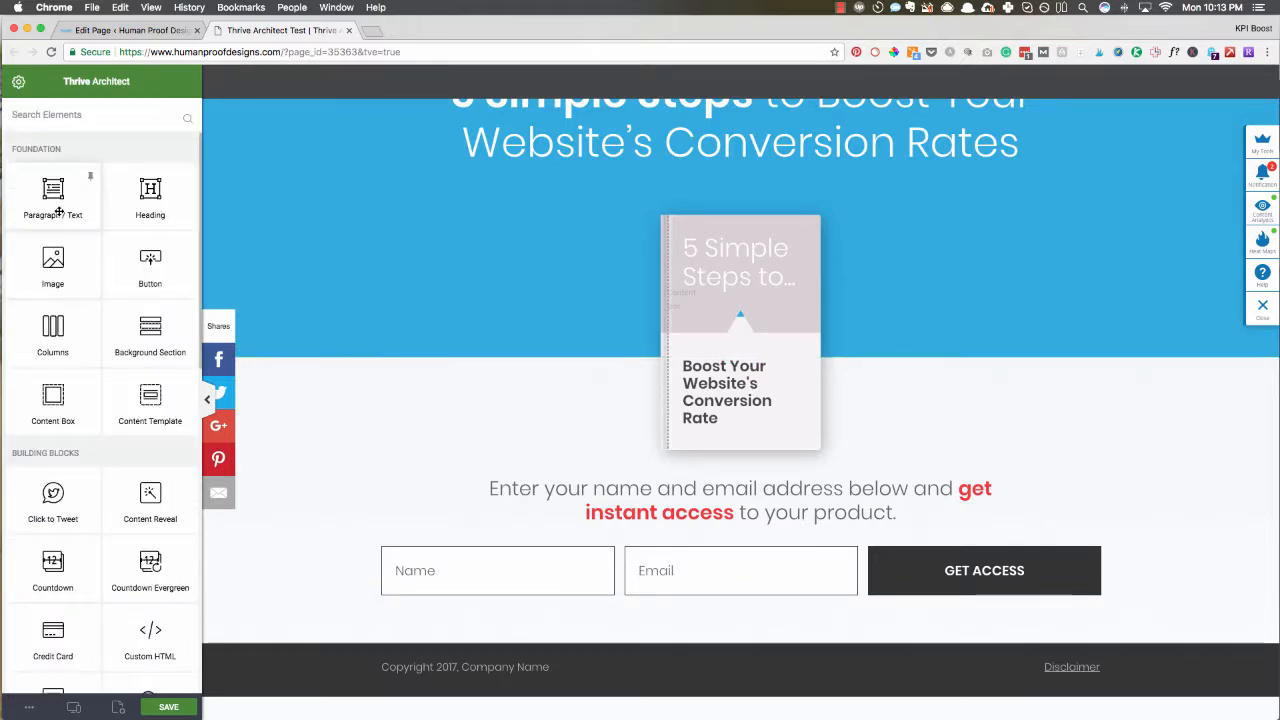
Step: Insert a content box above the lead generation form and move the "Enter your name and email address" paragraph into it
drag(45, 400, 692, 518)
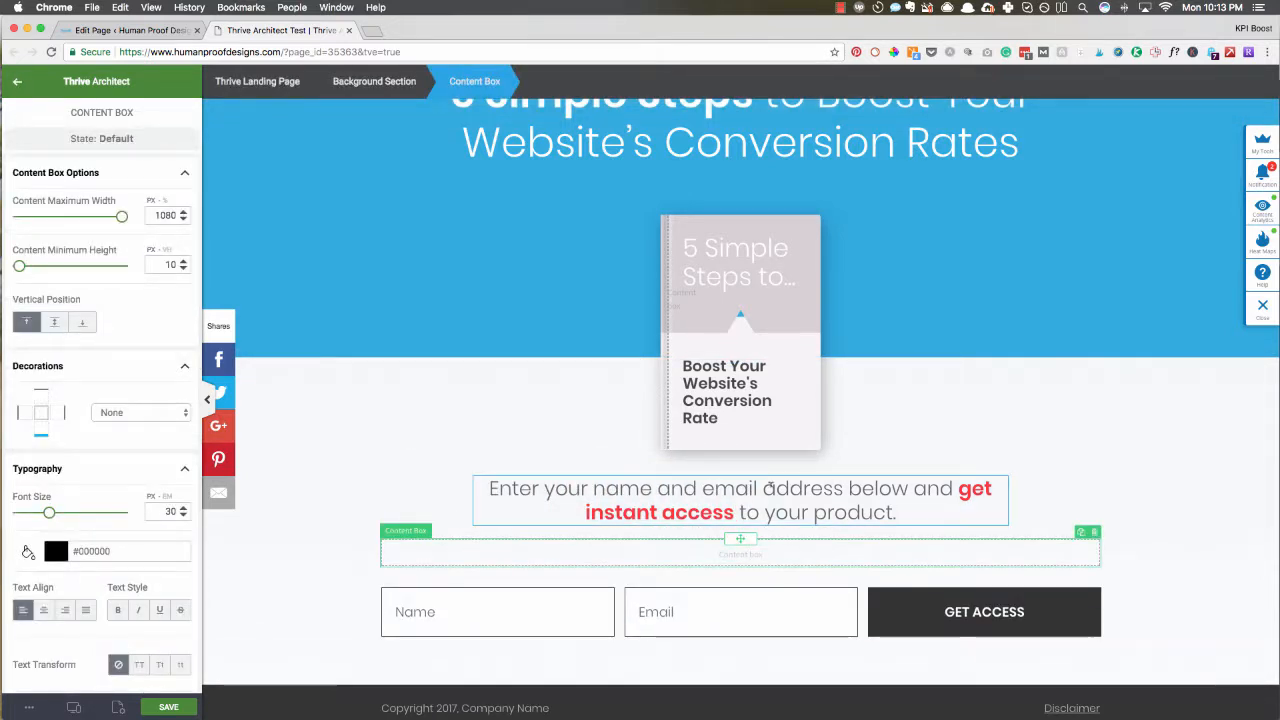
click(768, 488)
drag(737, 483, 735, 552)
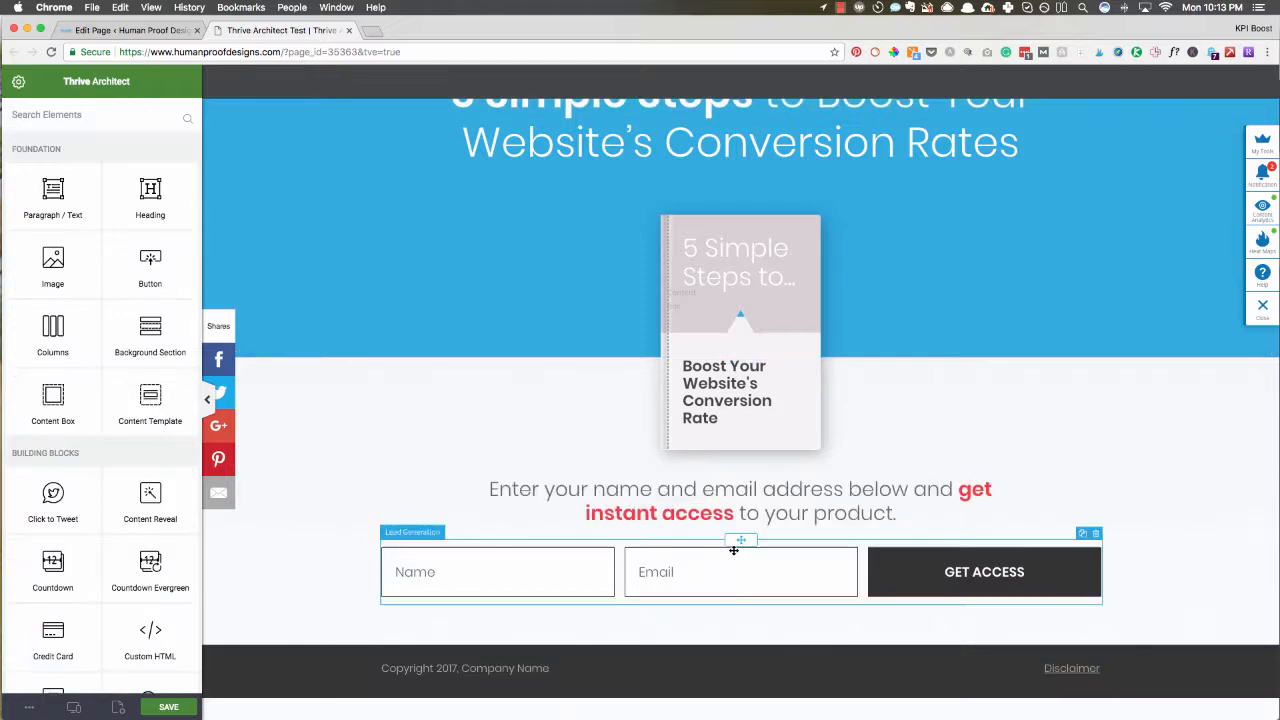
Step: Try two yellow backgrounds, #e9d758 and #ffd166, on the paragraph's content box, and apply blue #27aae2 as its background colour
click(437, 500)
scroll(63, 398, down, 10)
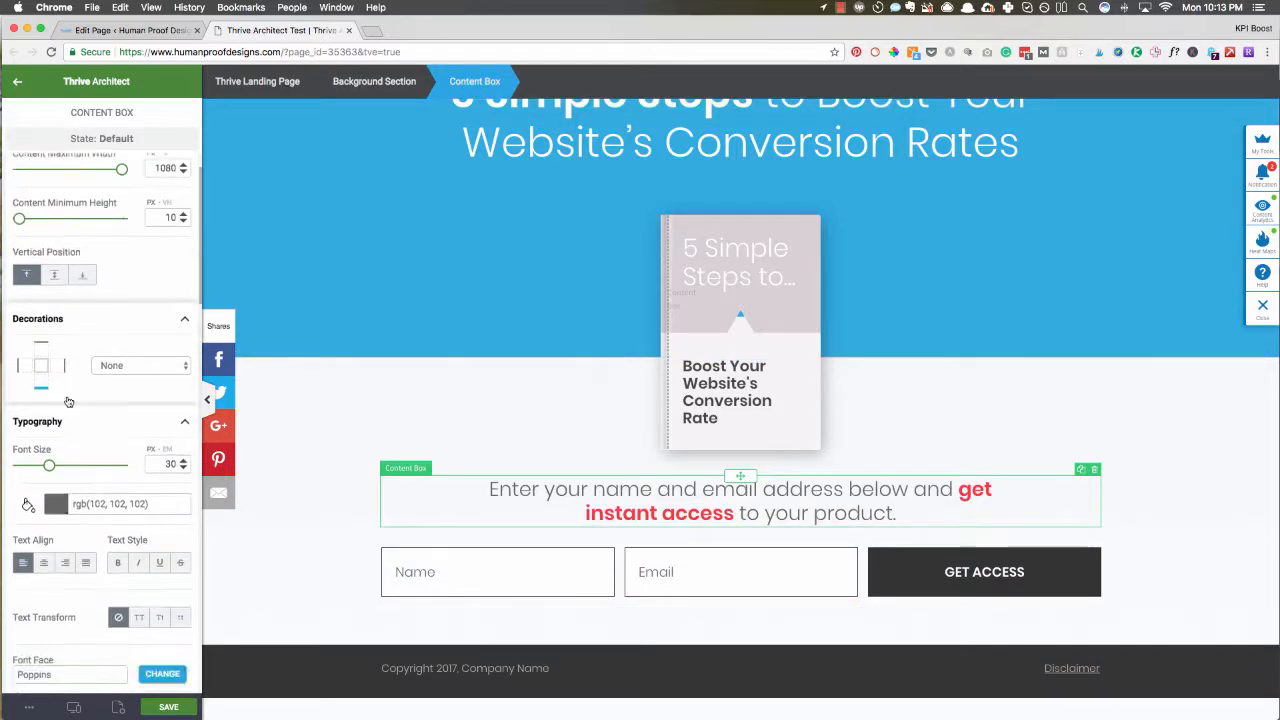
scroll(53, 440, down, 8)
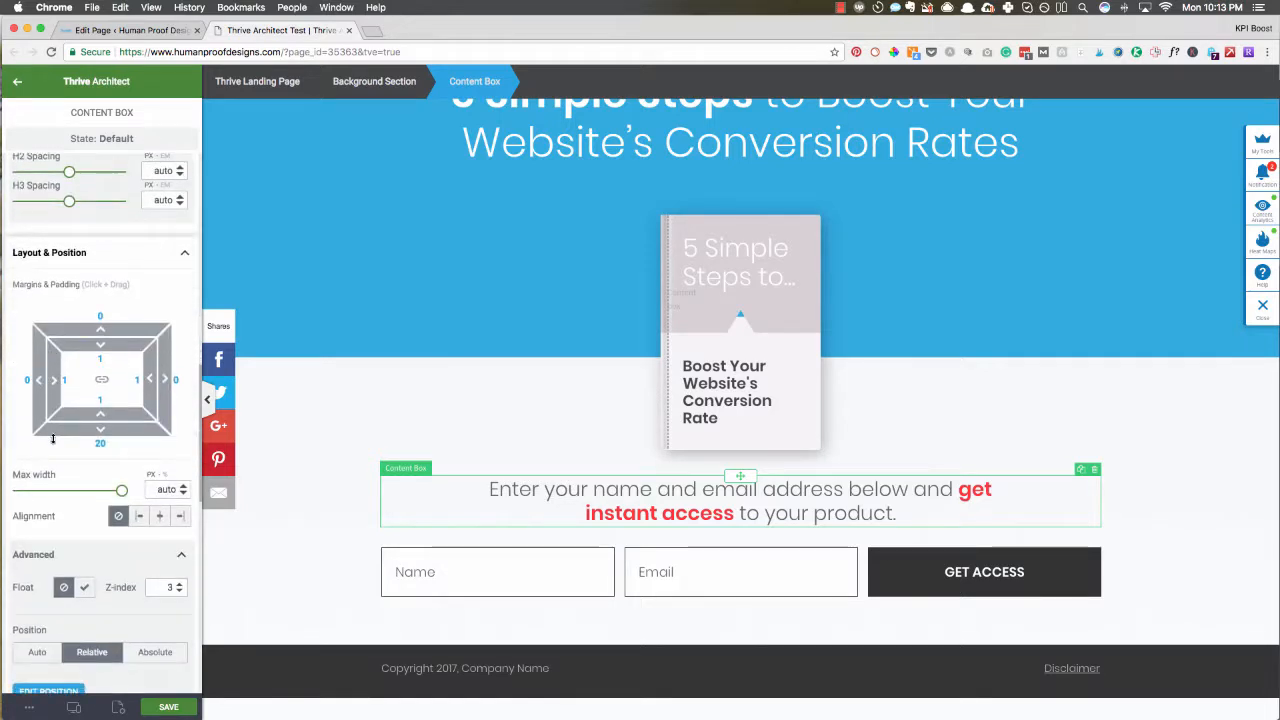
click(56, 466)
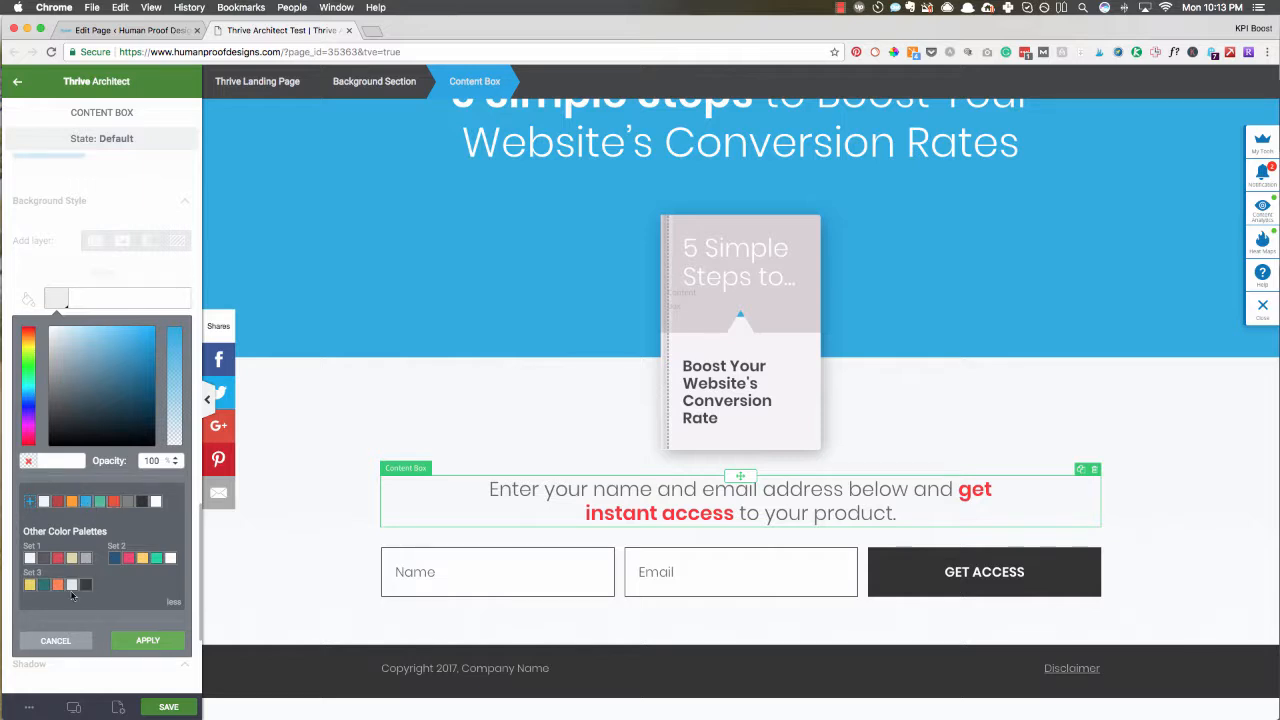
click(31, 590)
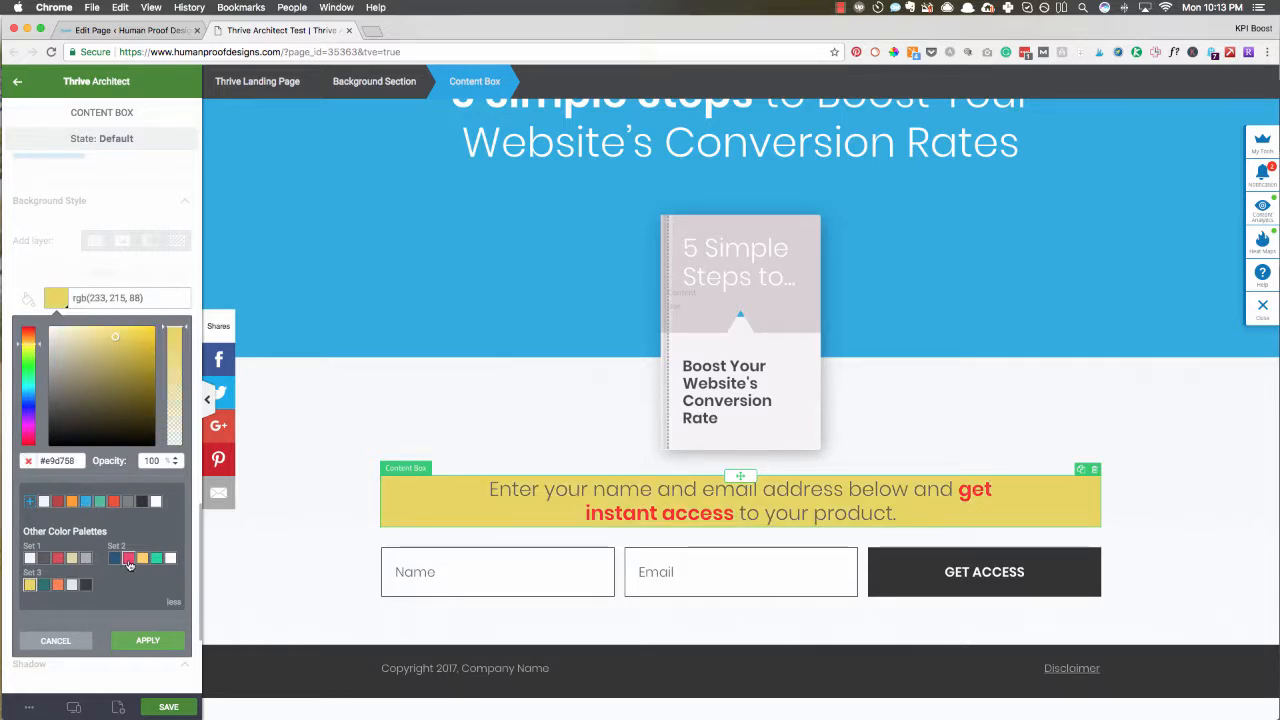
click(143, 559)
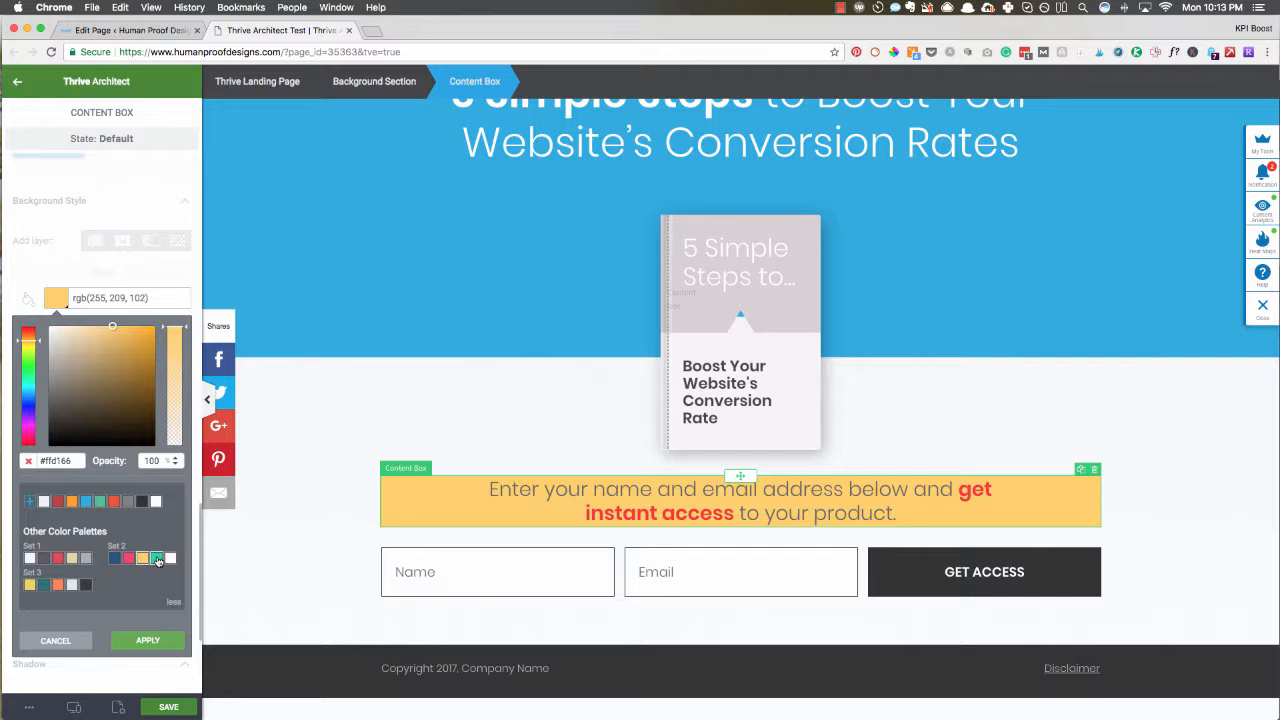
click(87, 502)
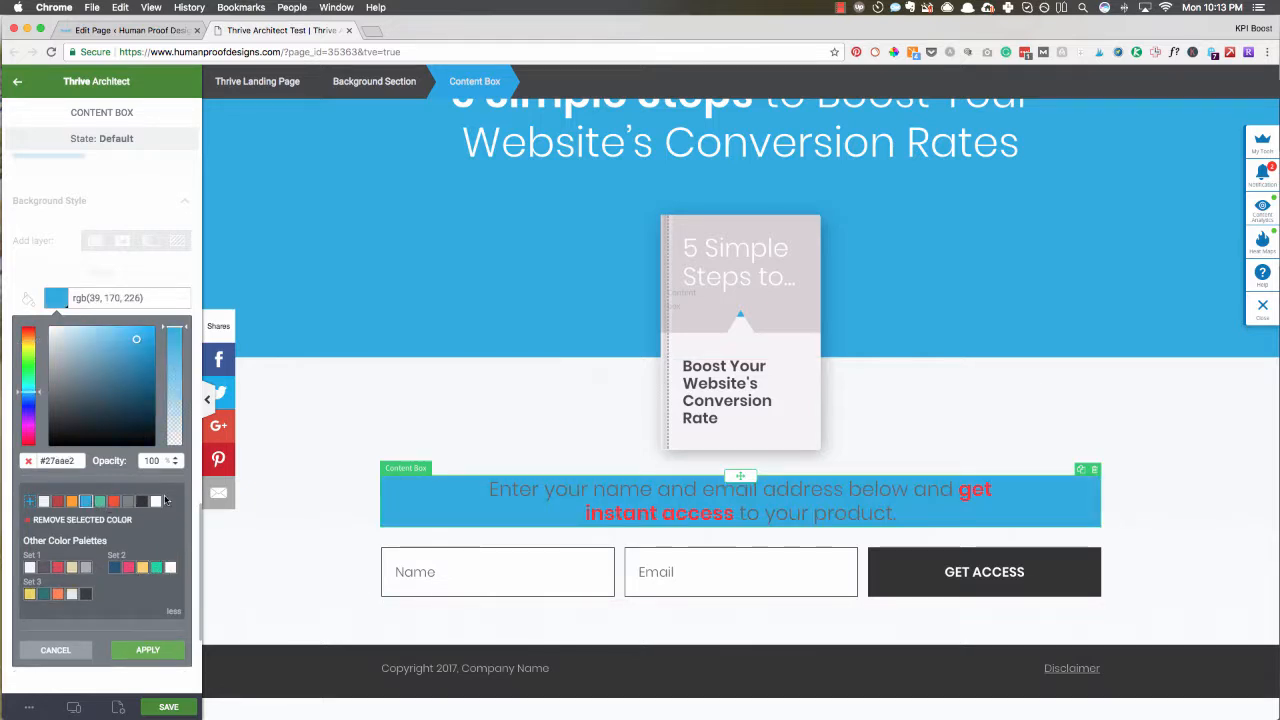
click(349, 492)
Step: Set the font colour of the entire "Enter your name and email address" paragraph to white
click(491, 491)
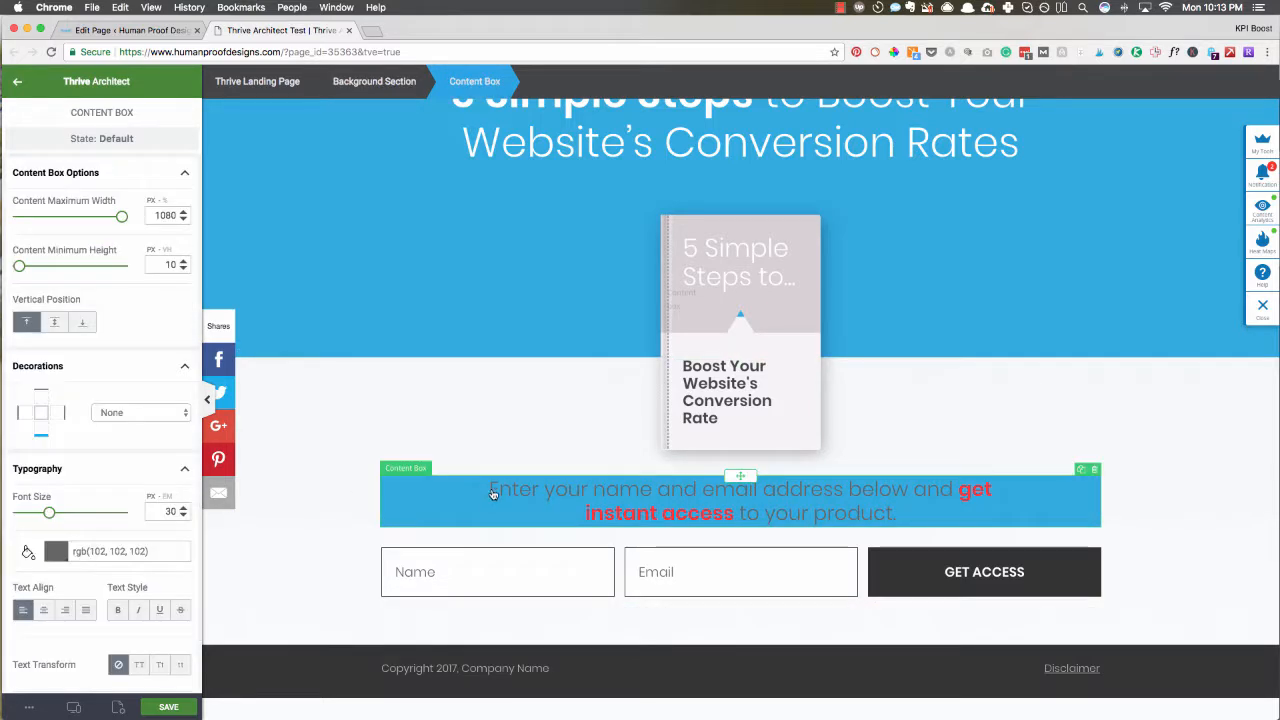
click(489, 488)
drag(489, 488, 920, 514)
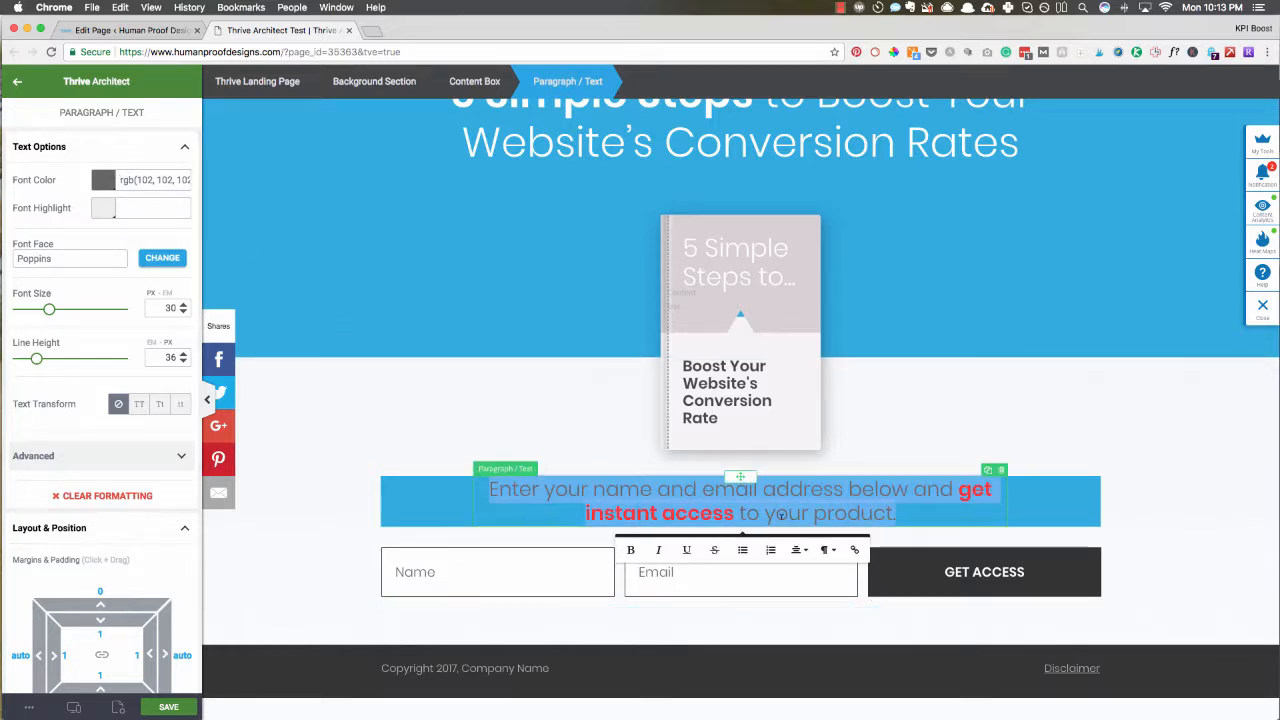
click(104, 181)
click(156, 383)
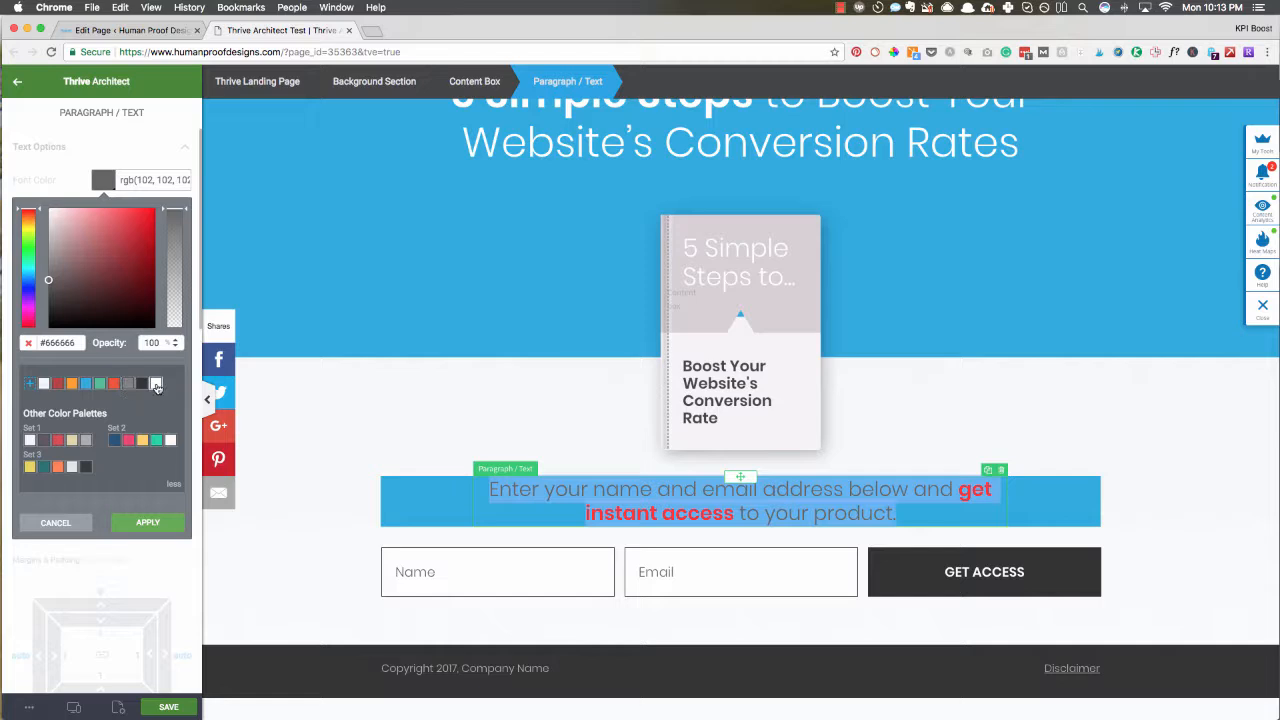
click(155, 535)
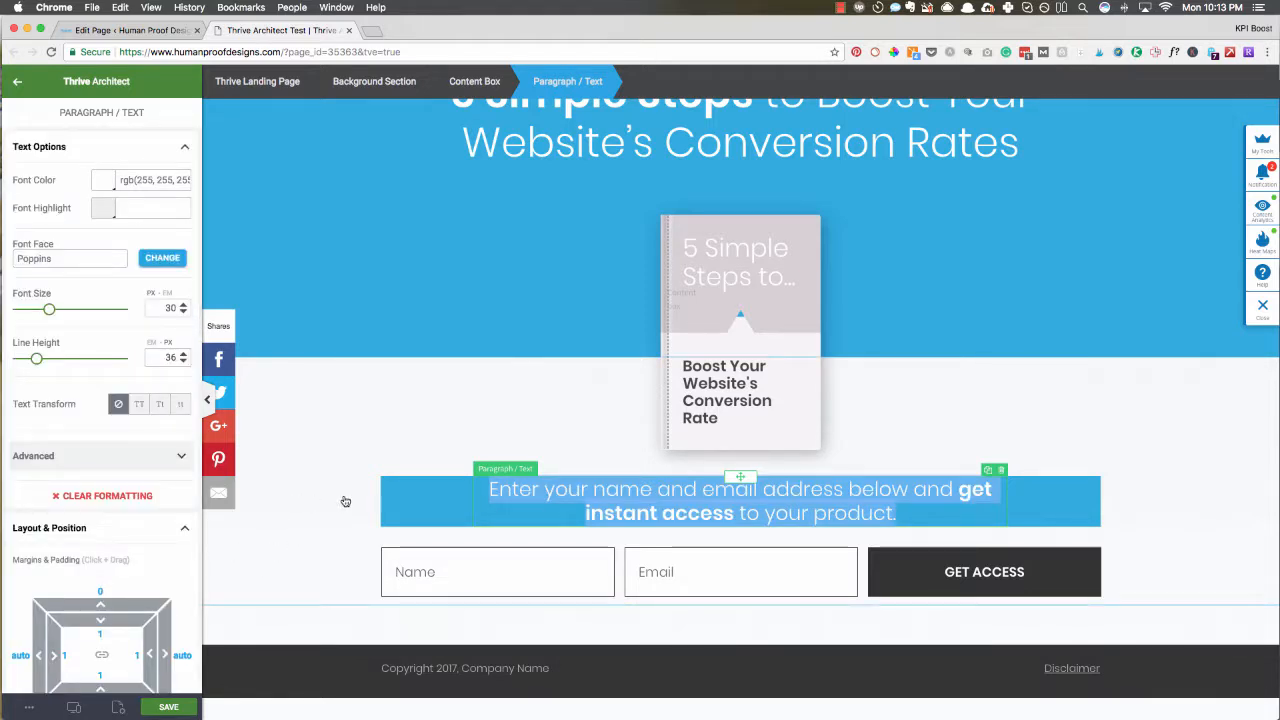
Step: Set the top and bottom margins of the "Enter your name and email address" paragraph to 20
scroll(110, 385, down, 5)
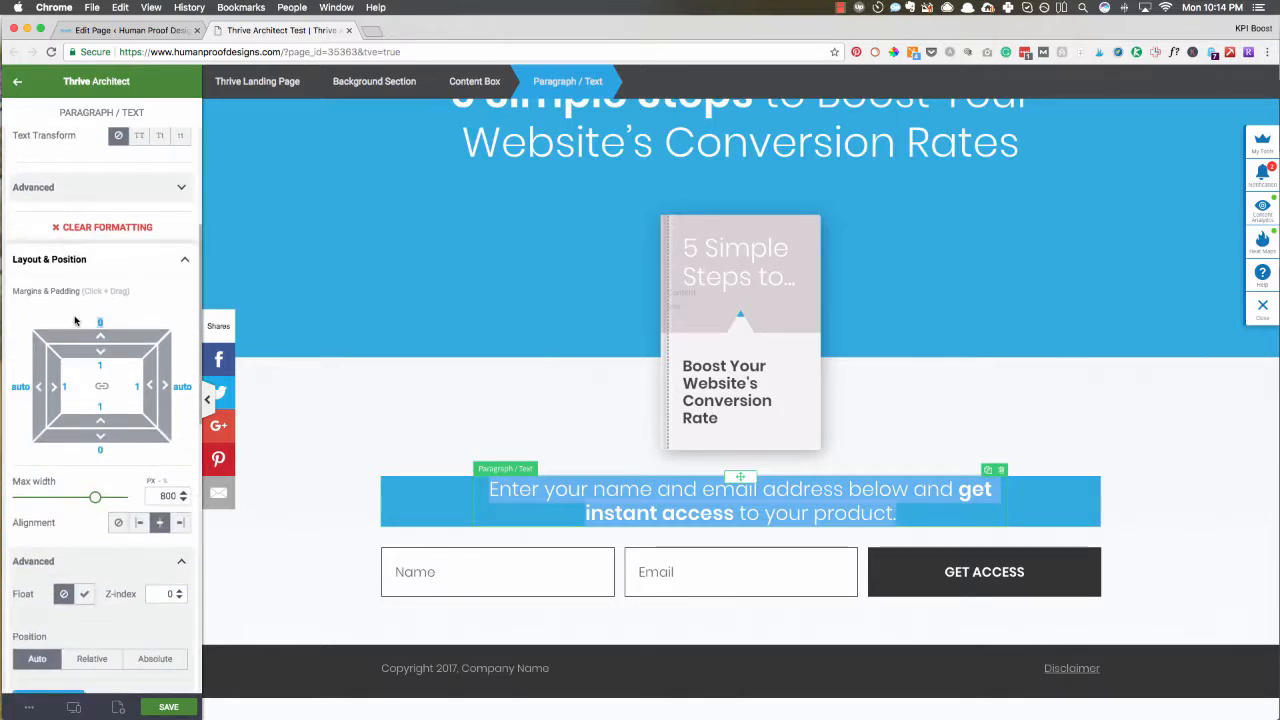
text(20)
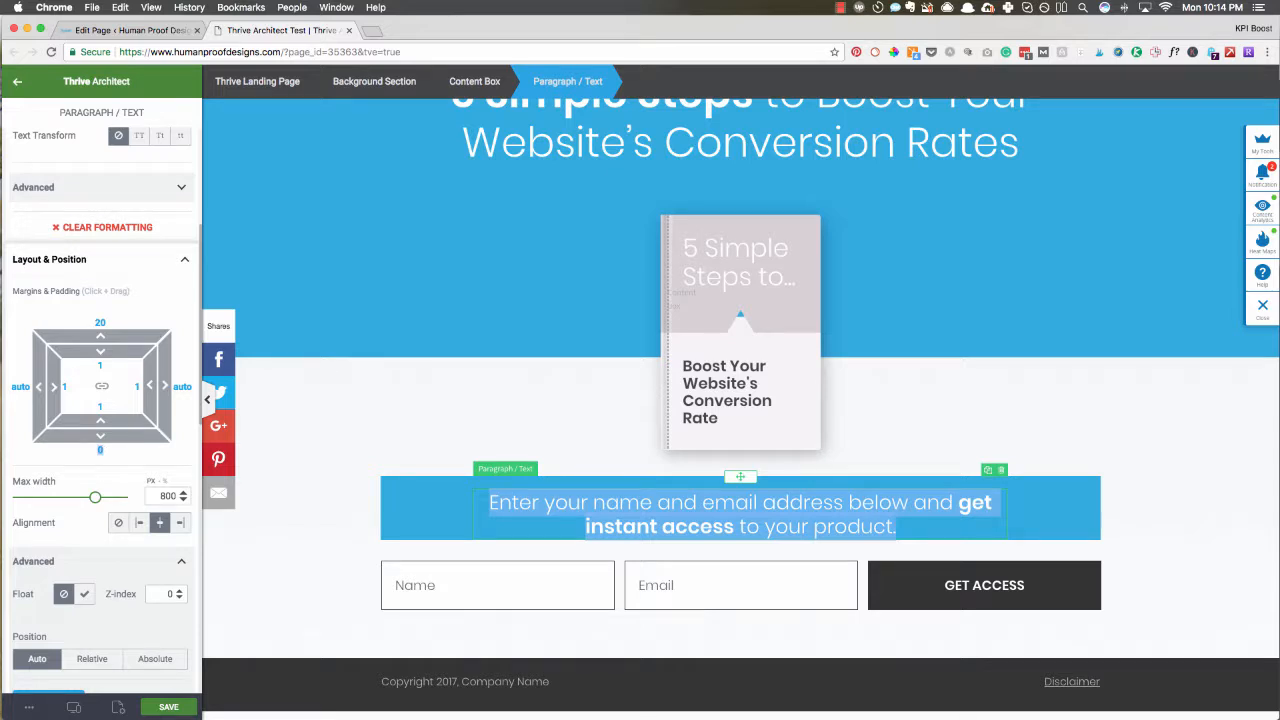
text(20)
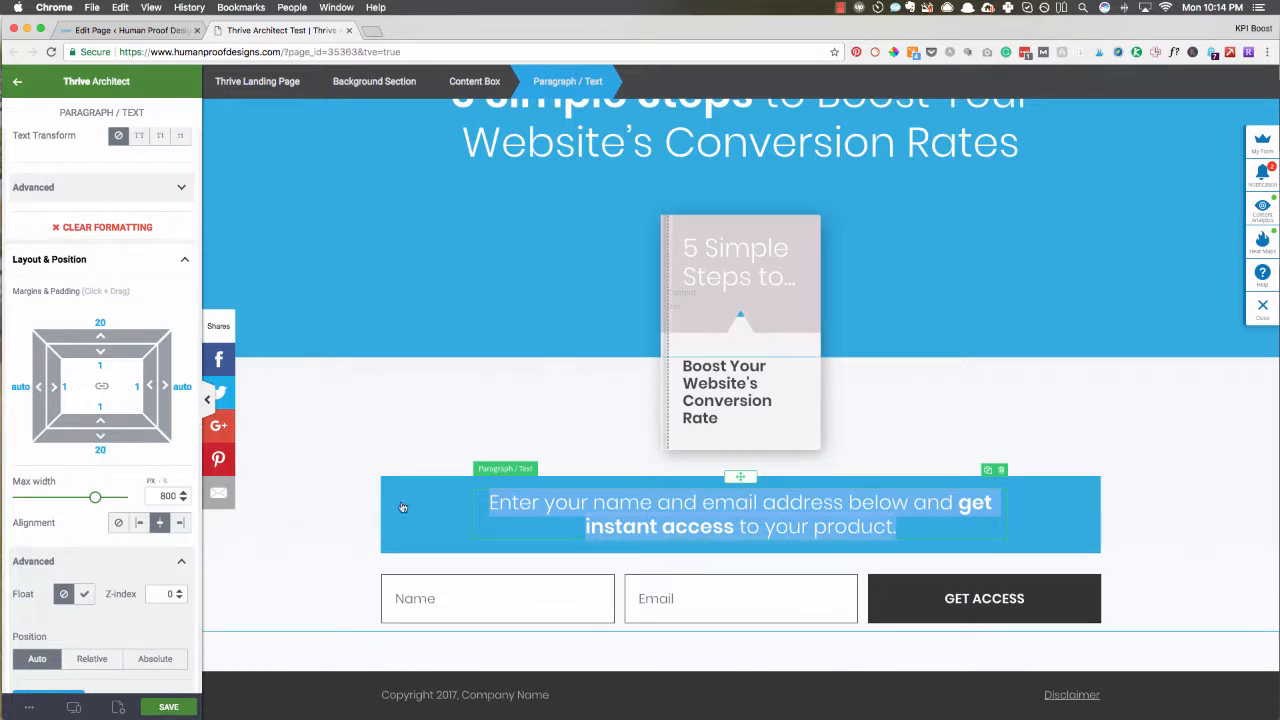
click(464, 650)
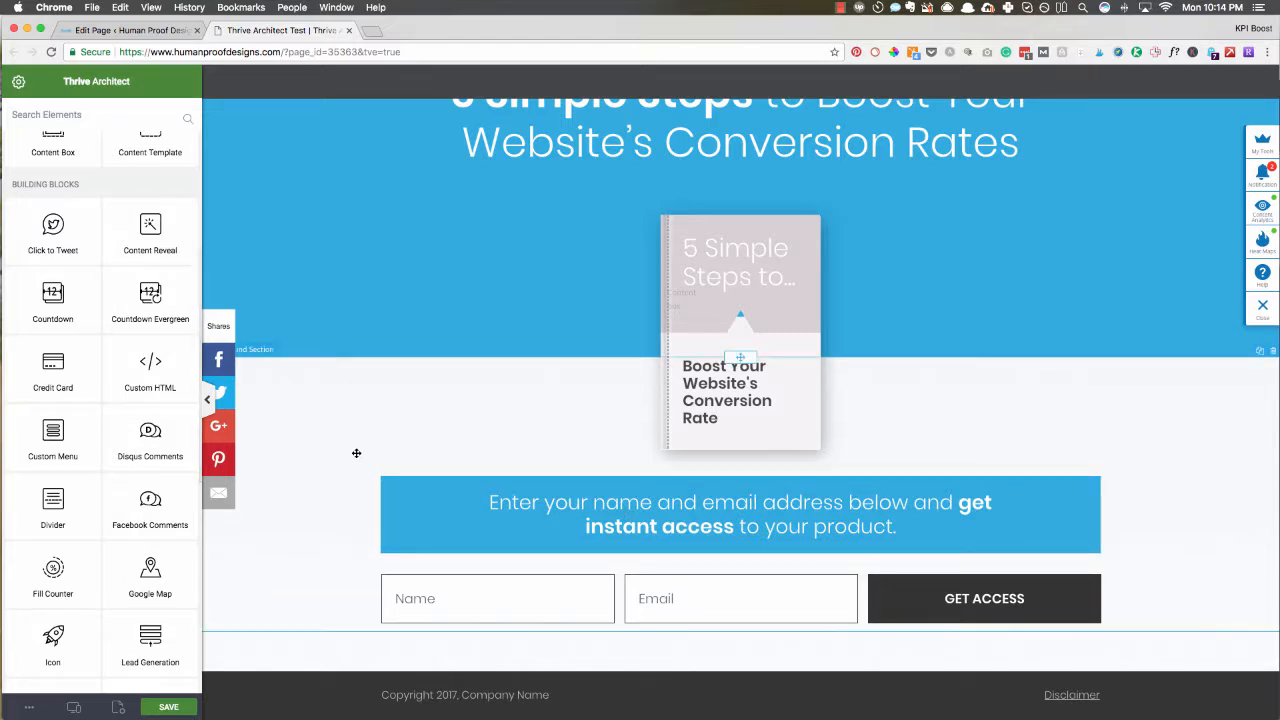
Step: Insert another content box above the blue paragraph box and apply blue #27aae2 as its background colour
scroll(100, 458, up, 5)
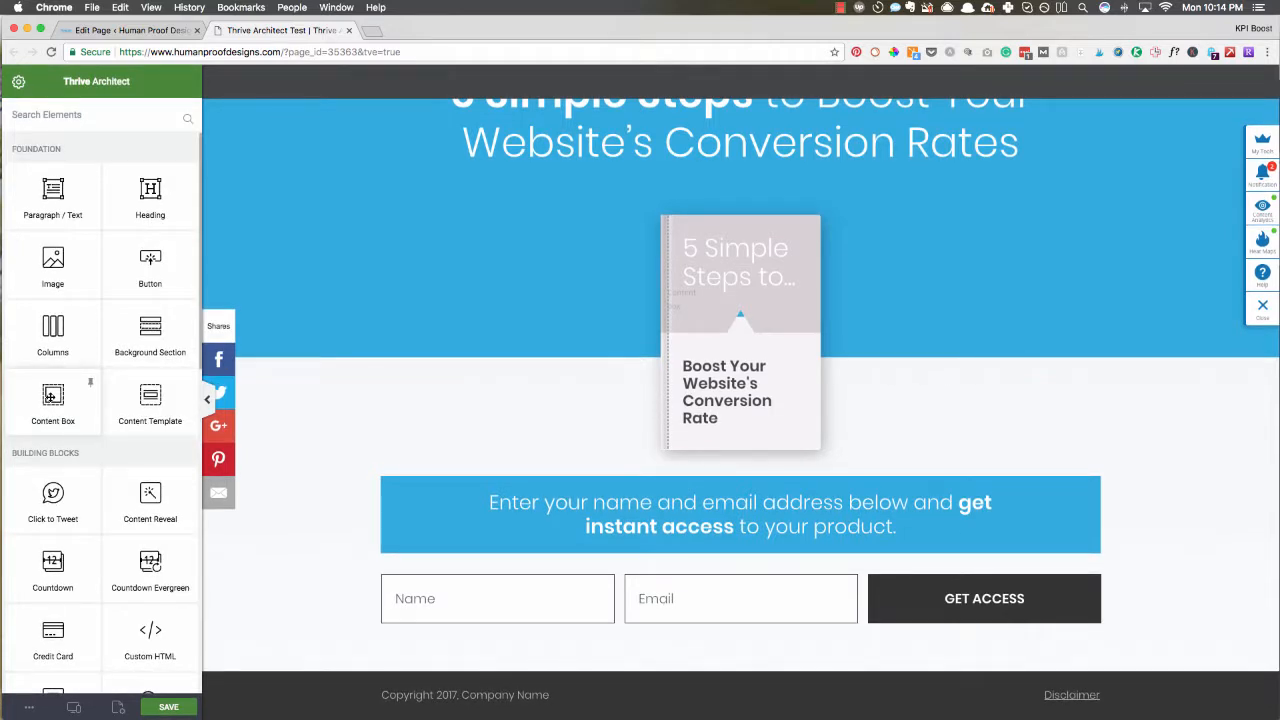
drag(53, 398, 645, 474)
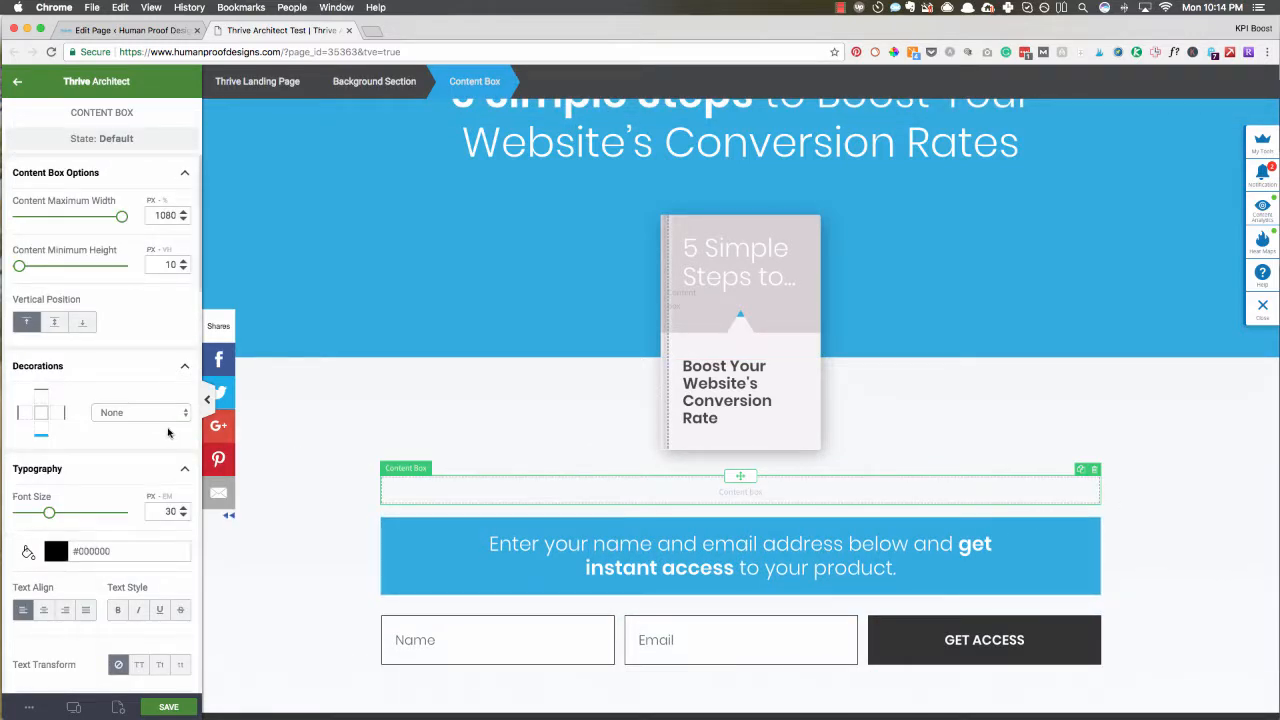
scroll(286, 489, down, 2)
scroll(150, 480, down, 12)
scroll(140, 490, down, 15)
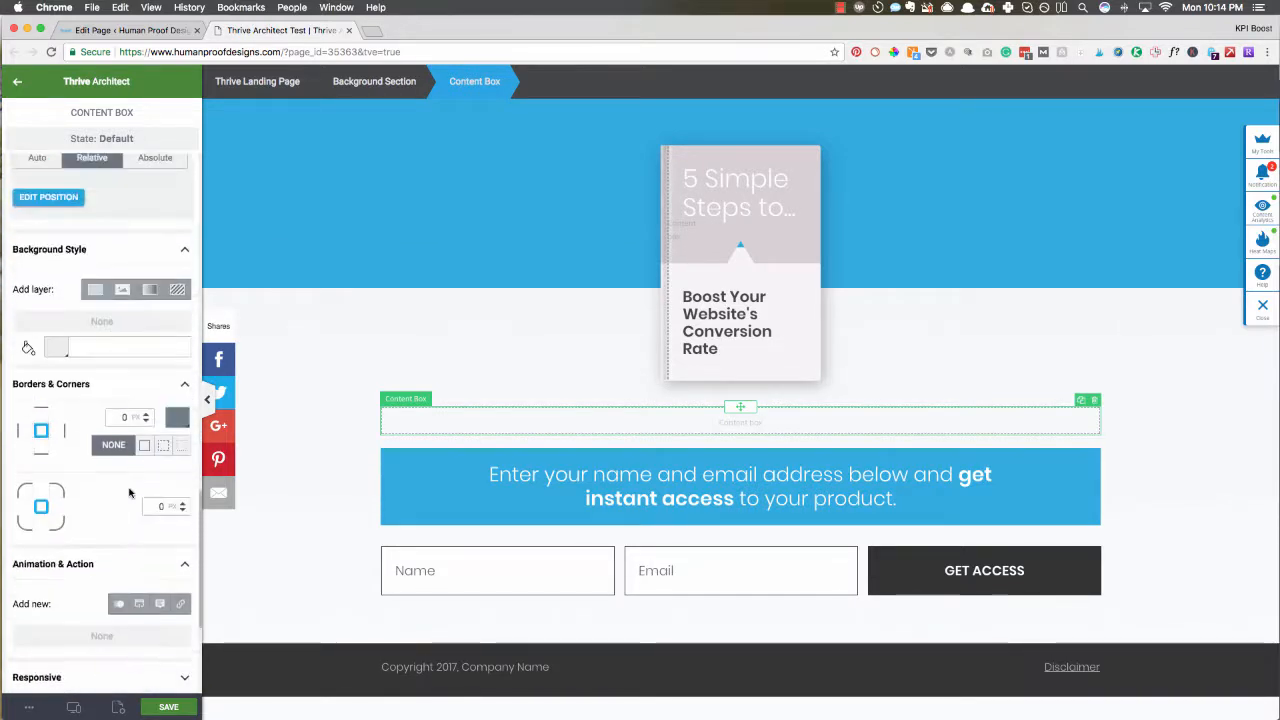
scroll(129, 493, up, 1)
click(56, 372)
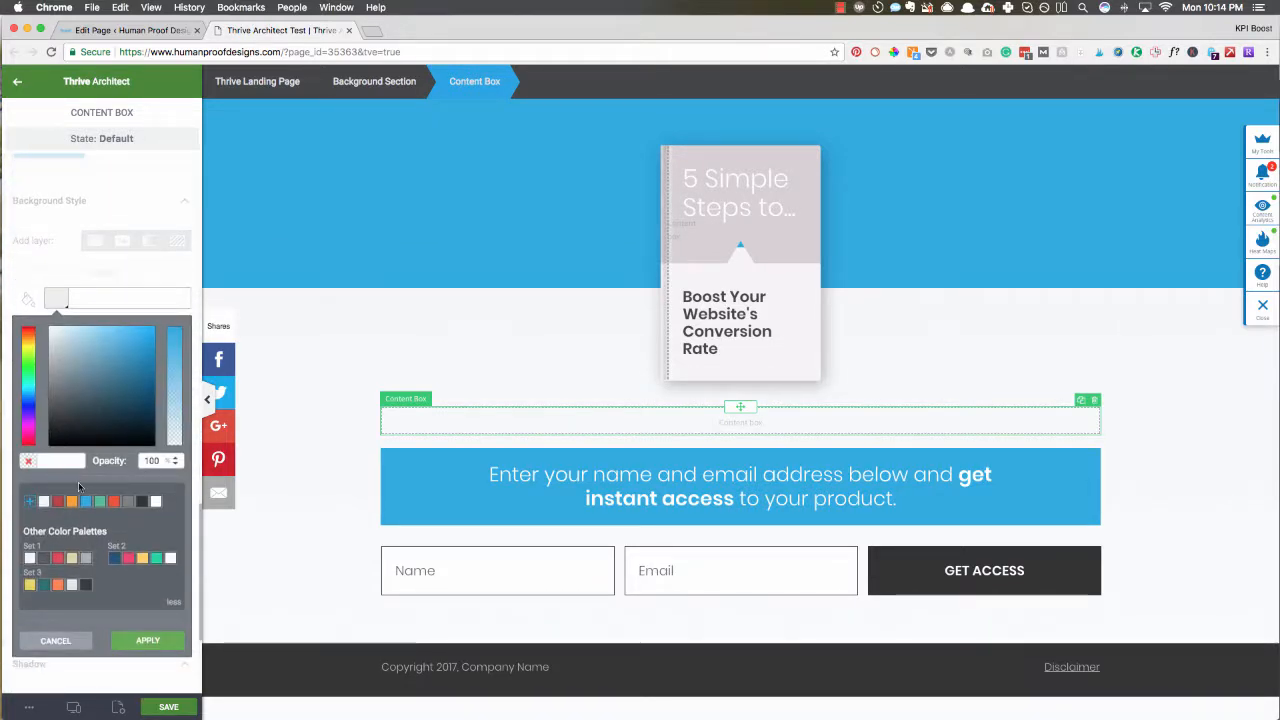
click(85, 501)
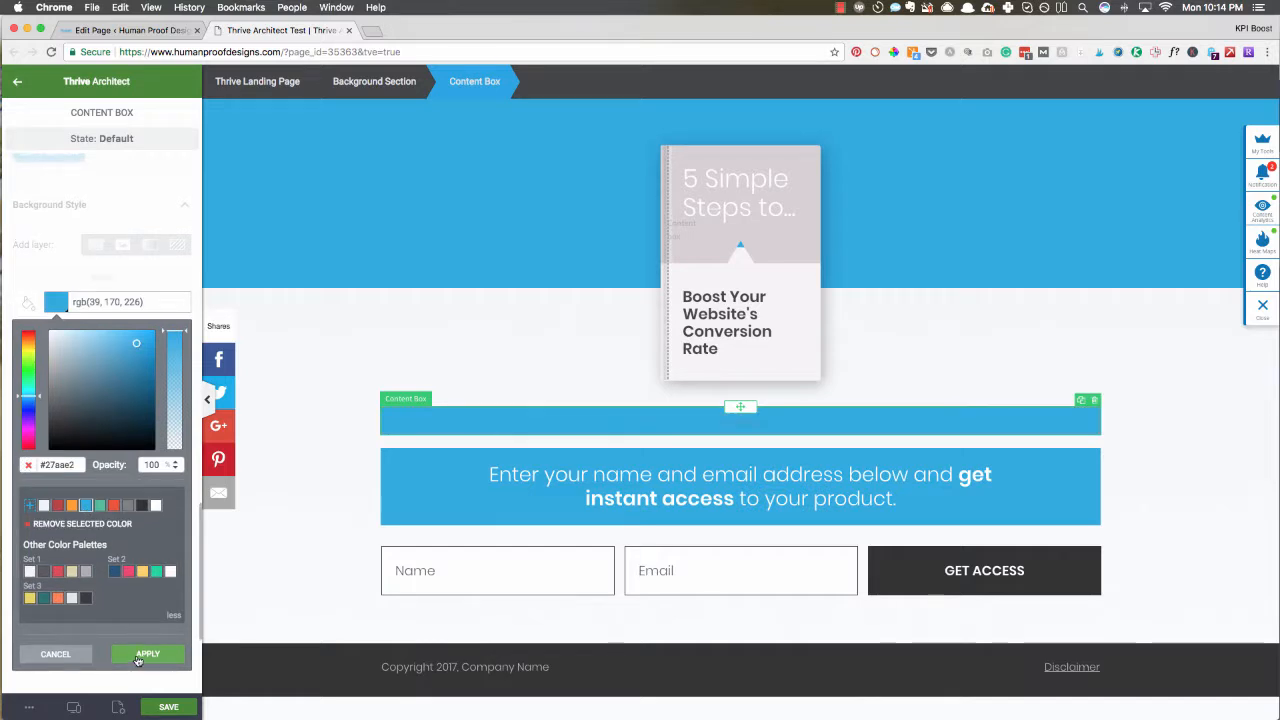
click(140, 656)
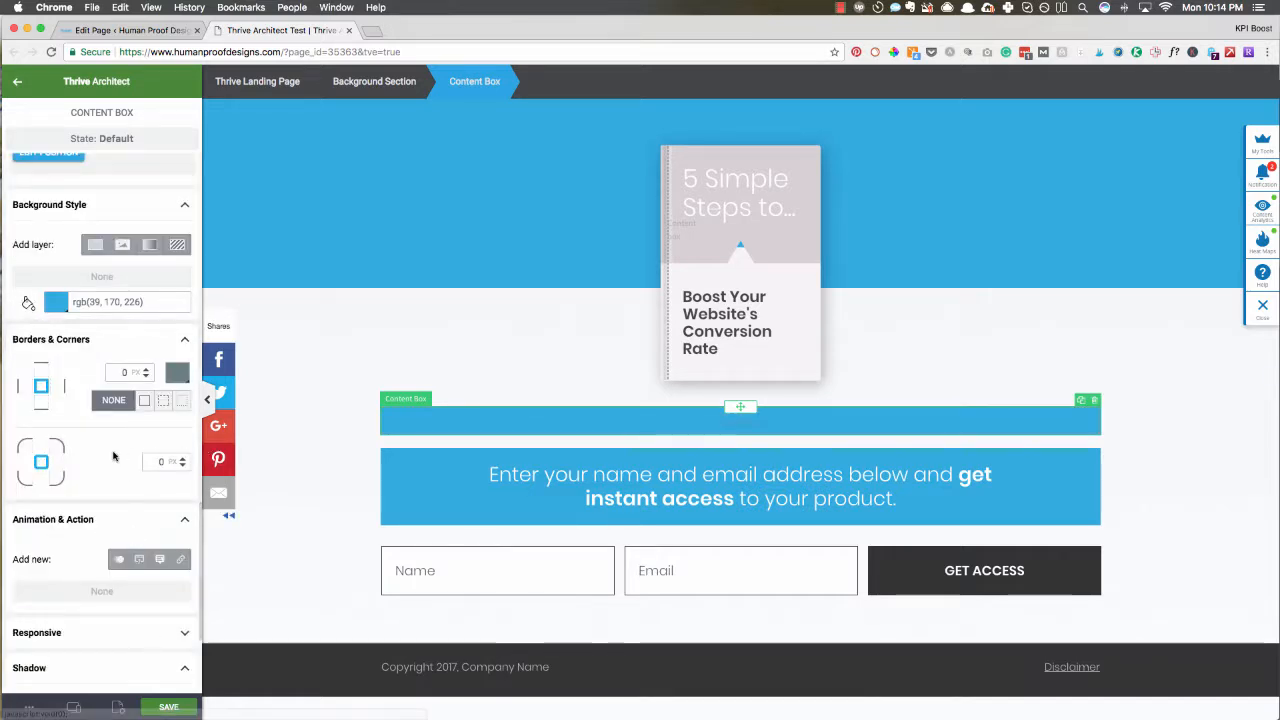
Step: Set the bottom margin of the empty blue content box to 0
scroll(94, 449, down, 5)
scroll(95, 457, up, 8)
scroll(95, 457, up, 4)
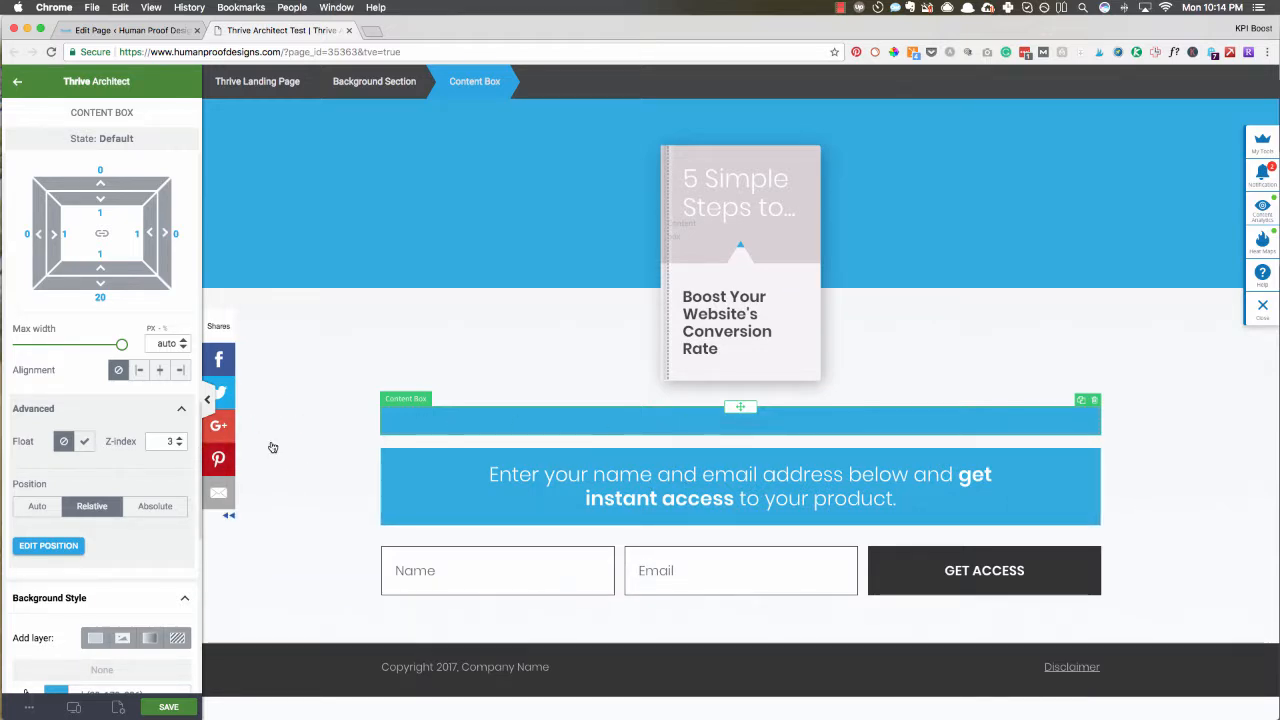
scroll(124, 424, up, 2)
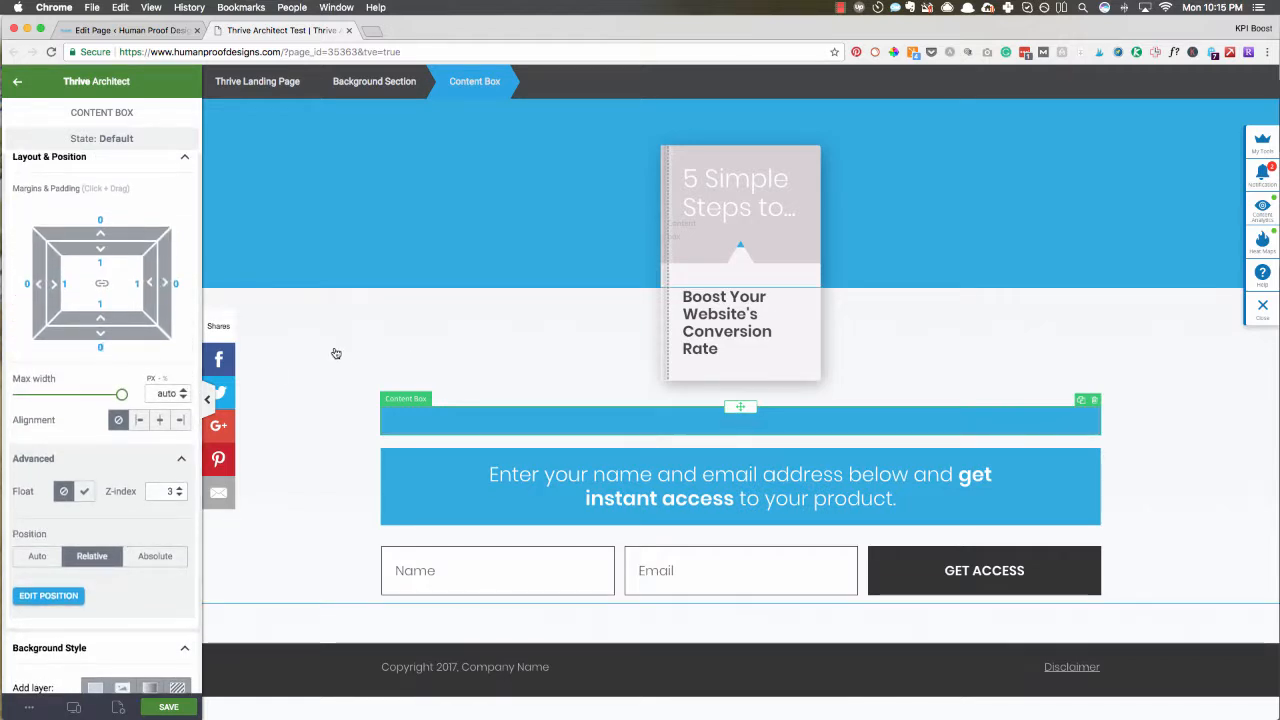
click(291, 374)
Step: Set the top margin of the content box around the "Enter your name and email address" paragraph to 0
click(426, 466)
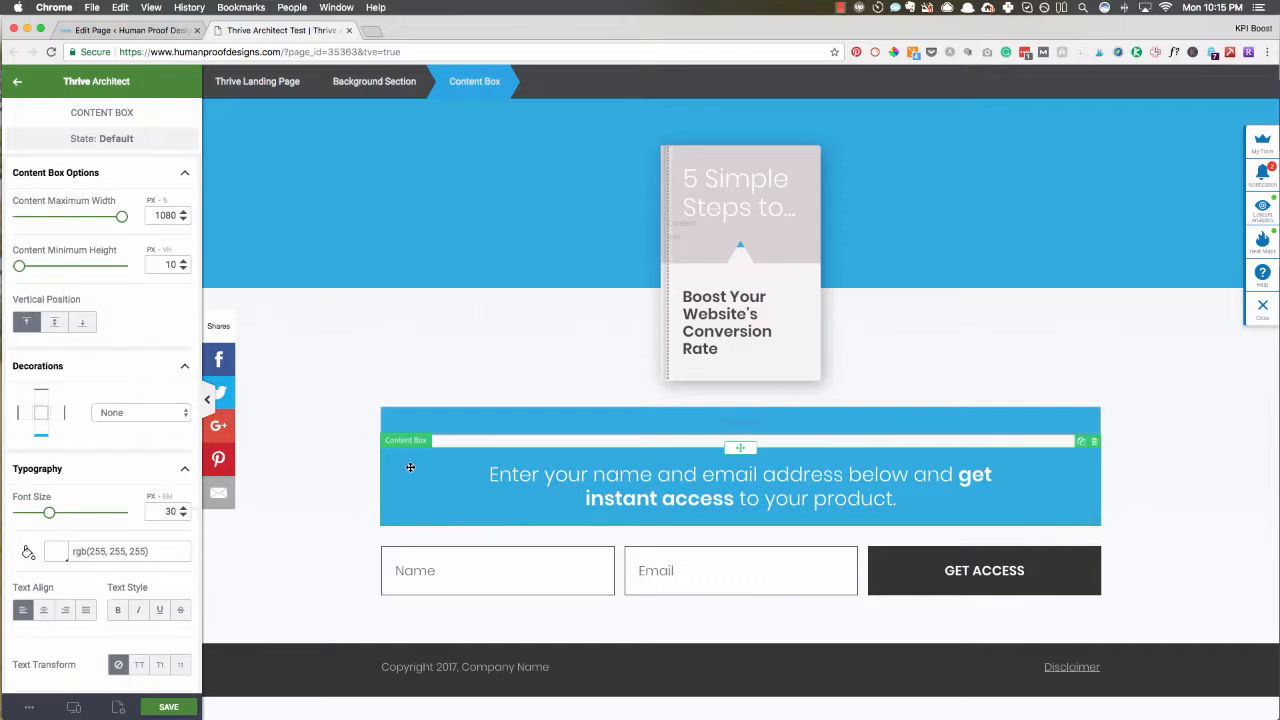
scroll(130, 380, down, 5)
scroll(124, 384, down, 5)
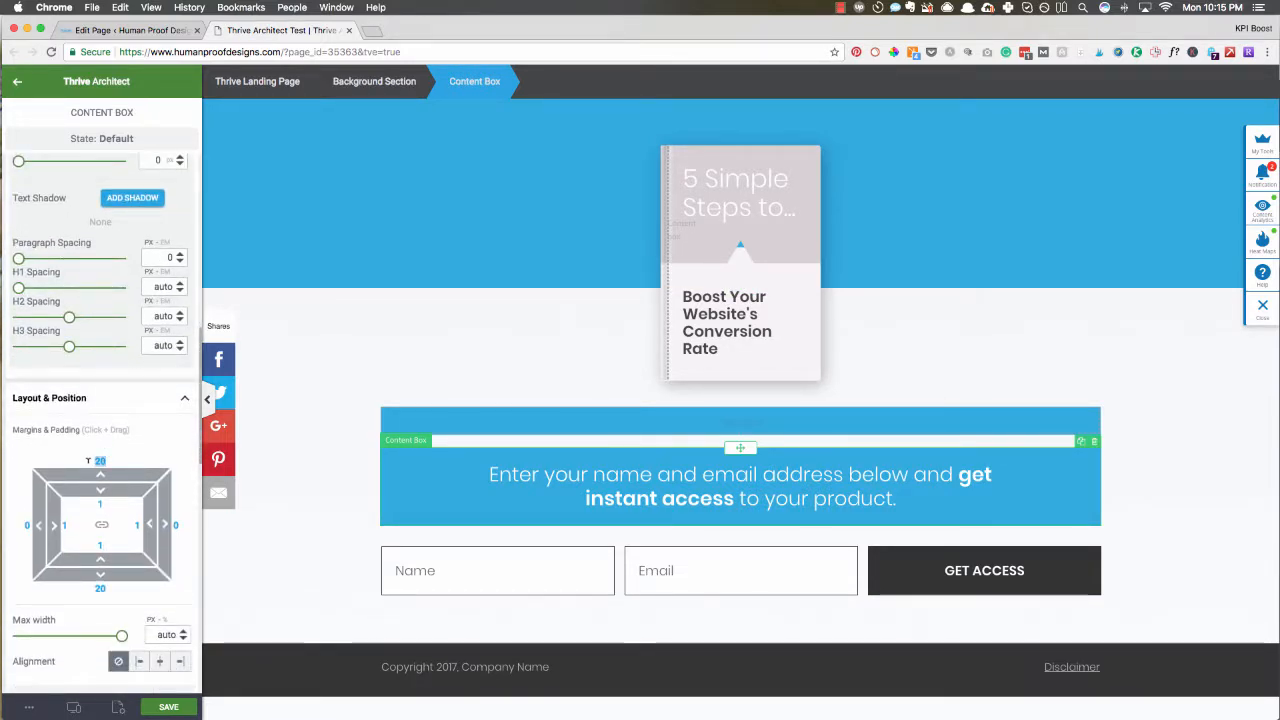
text(0)
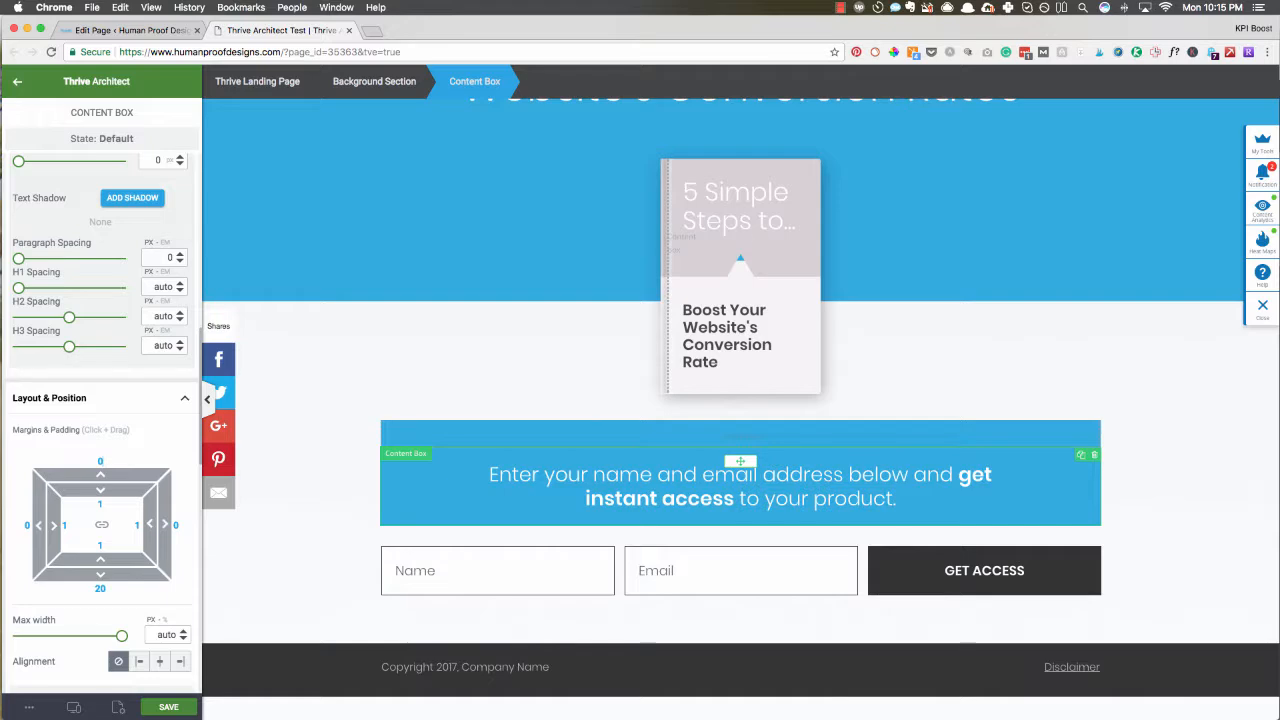
click(337, 431)
Step: Add a Pointer decoration to the upper edge of the empty blue content box, 87% wide and 100% high
click(710, 437)
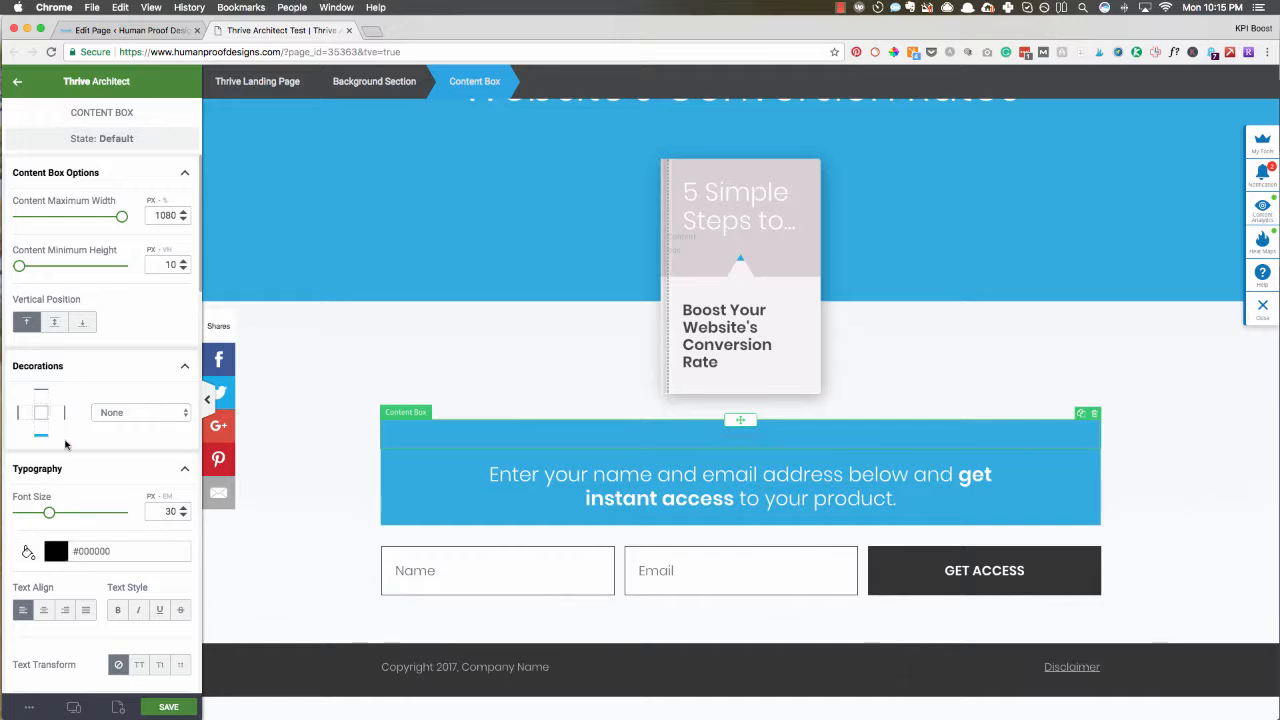
click(111, 413)
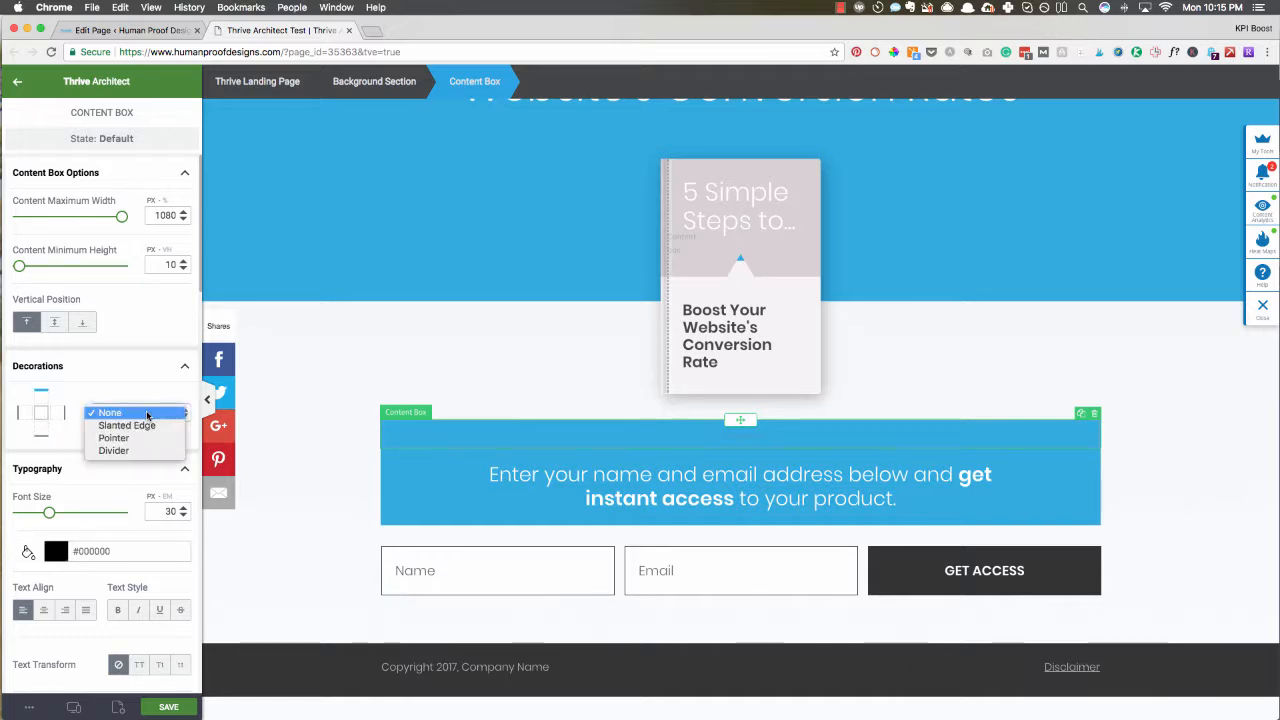
click(142, 441)
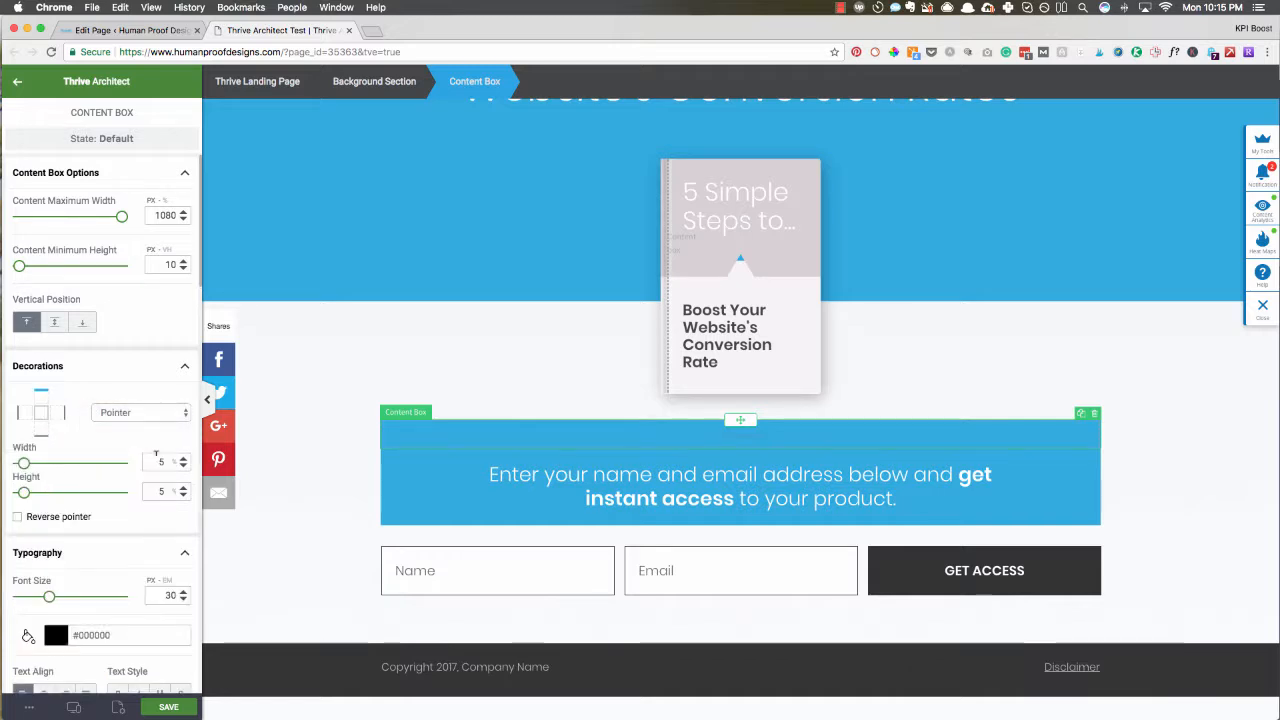
drag(25, 465, 92, 493)
drag(112, 493, 126, 493)
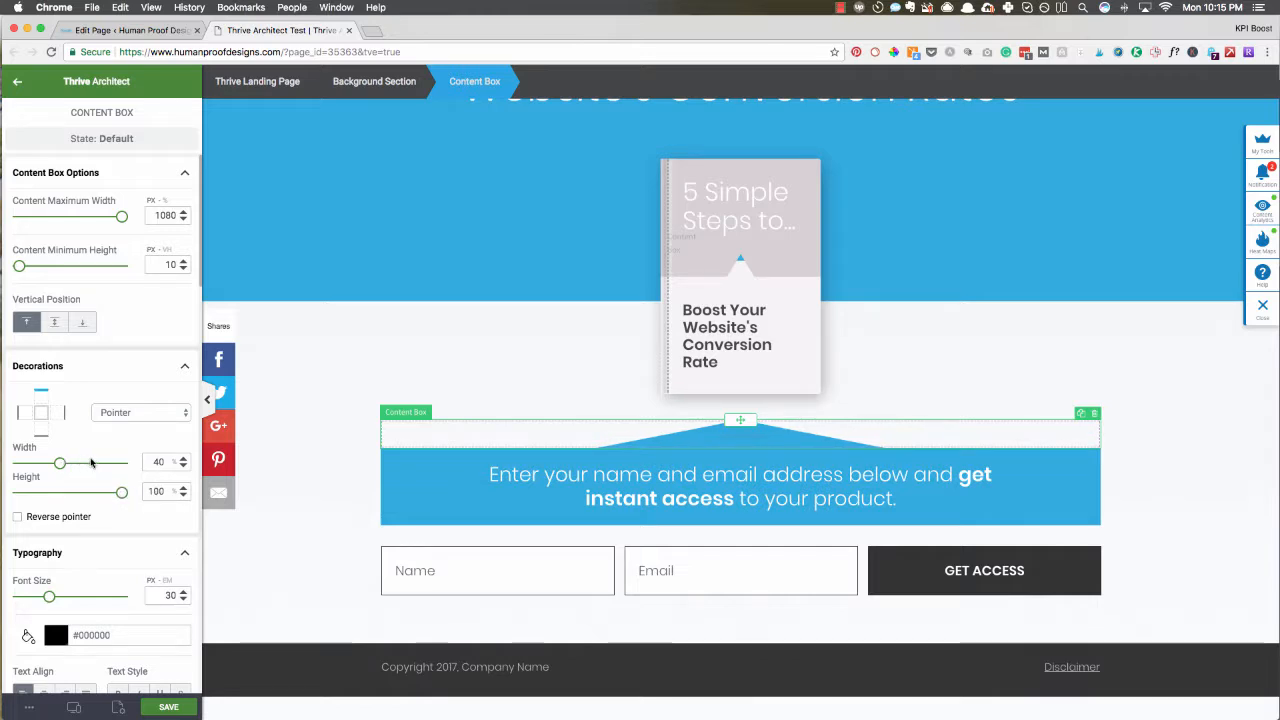
click(57, 470)
drag(58, 468, 109, 467)
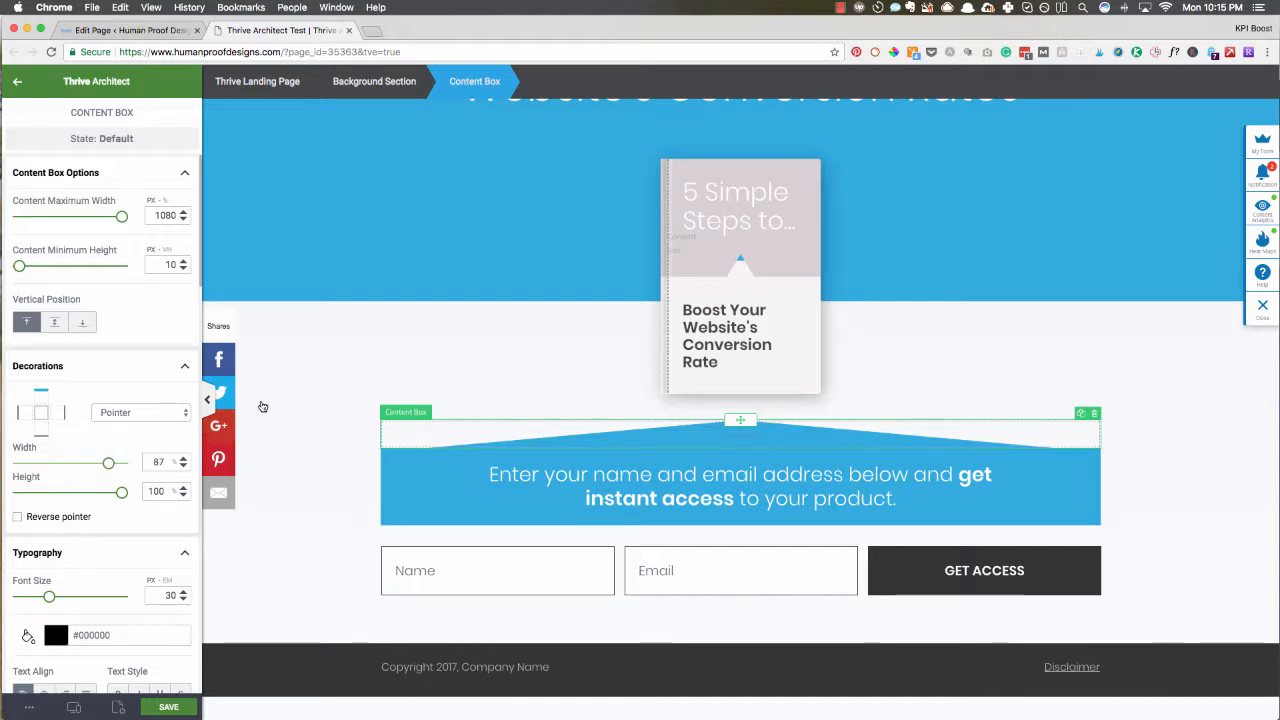
click(309, 380)
Step: Set the top margin of the pointer-shaped blue content box to 30
click(787, 442)
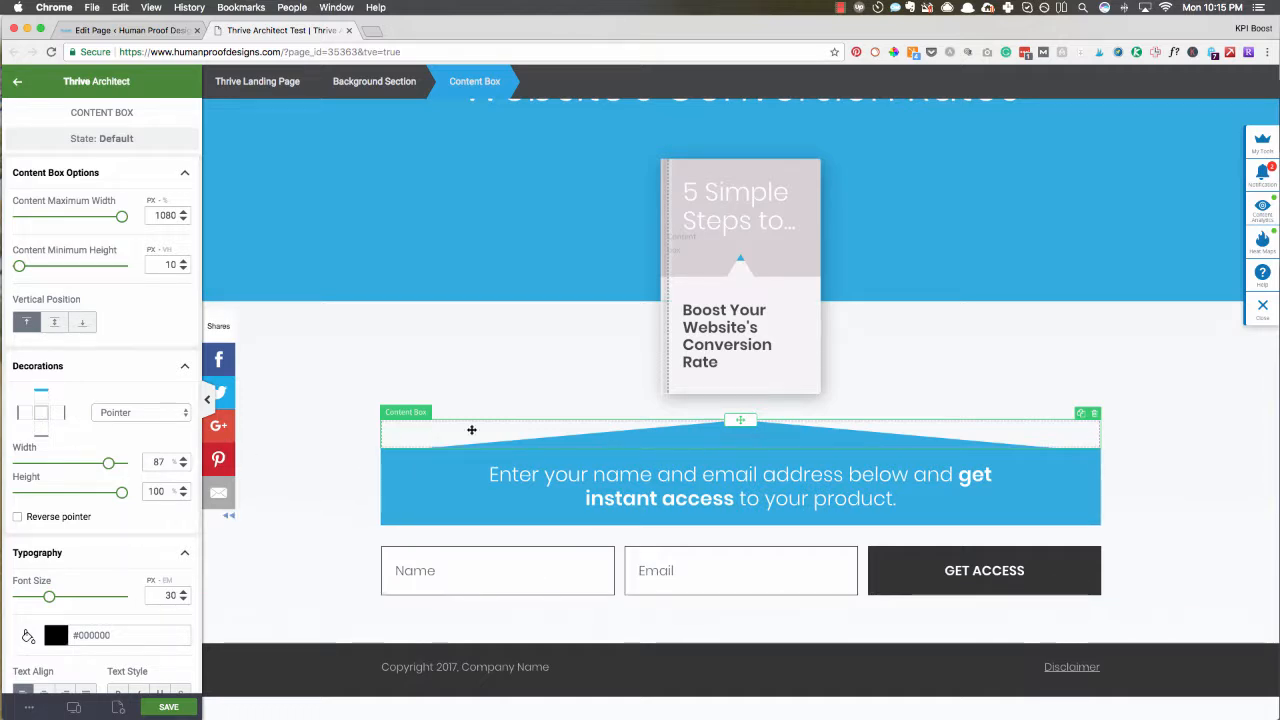
scroll(149, 466, down, 4)
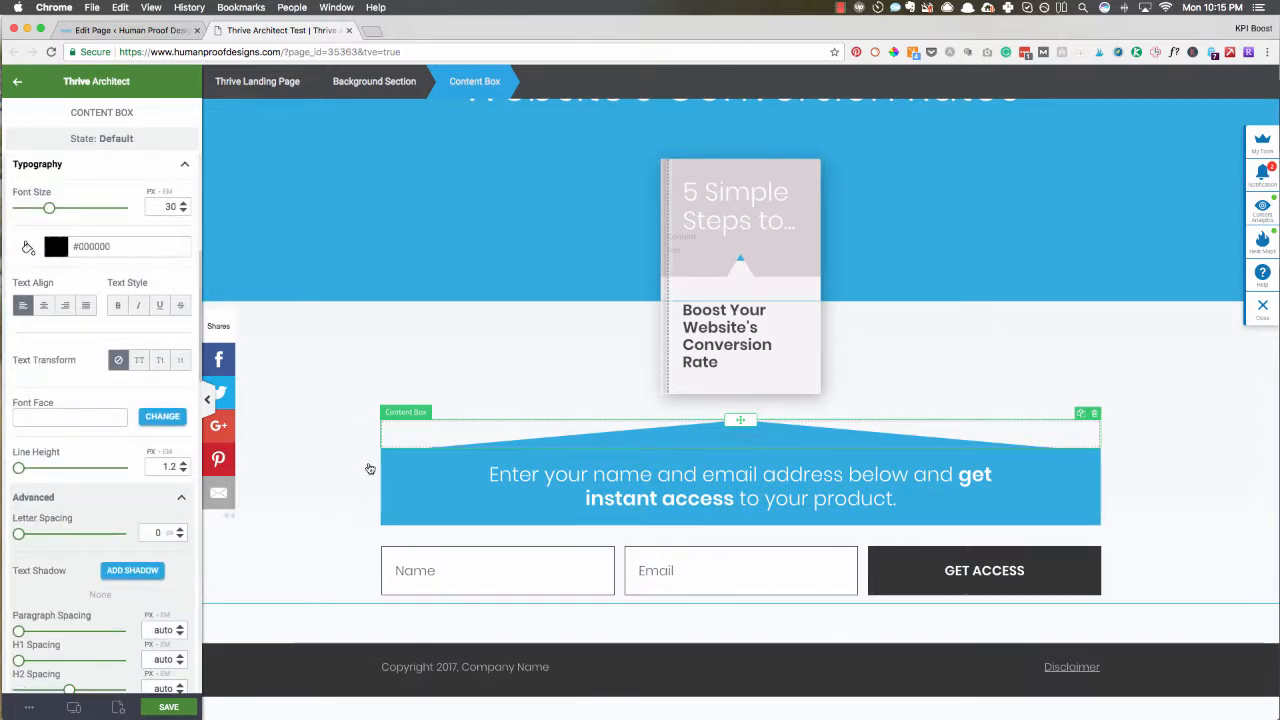
scroll(85, 465, down, 5)
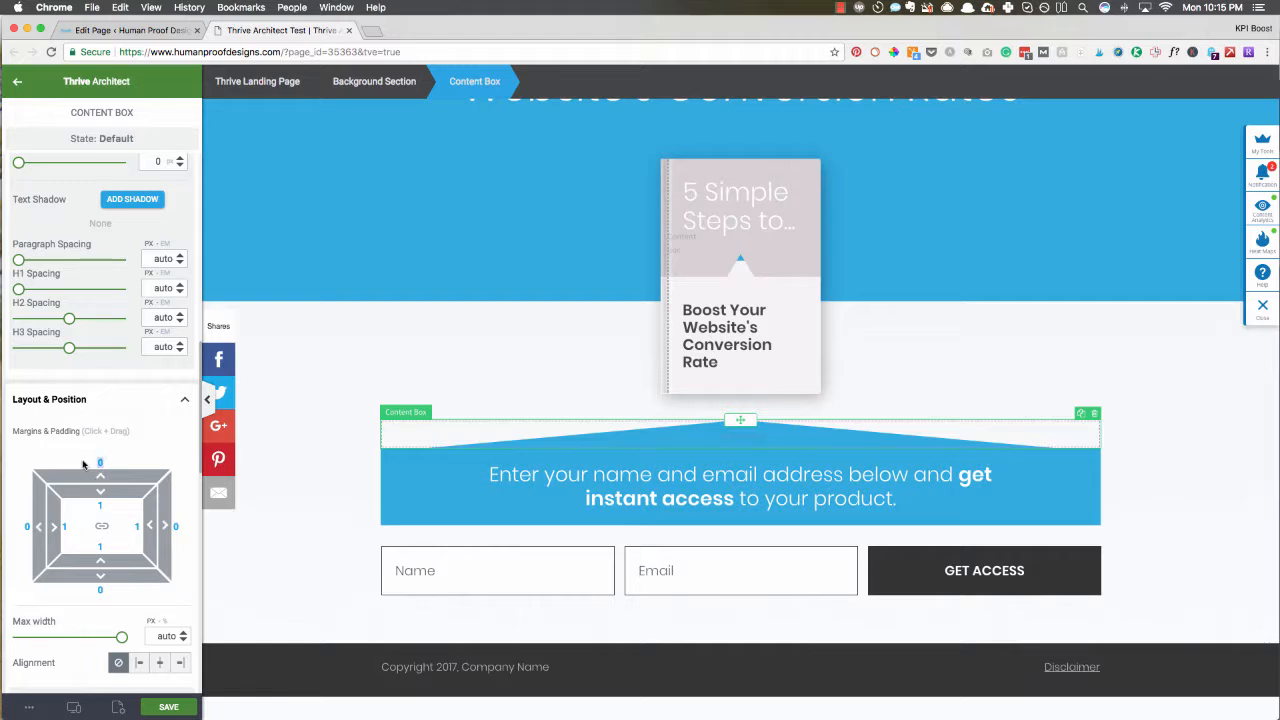
text(30)
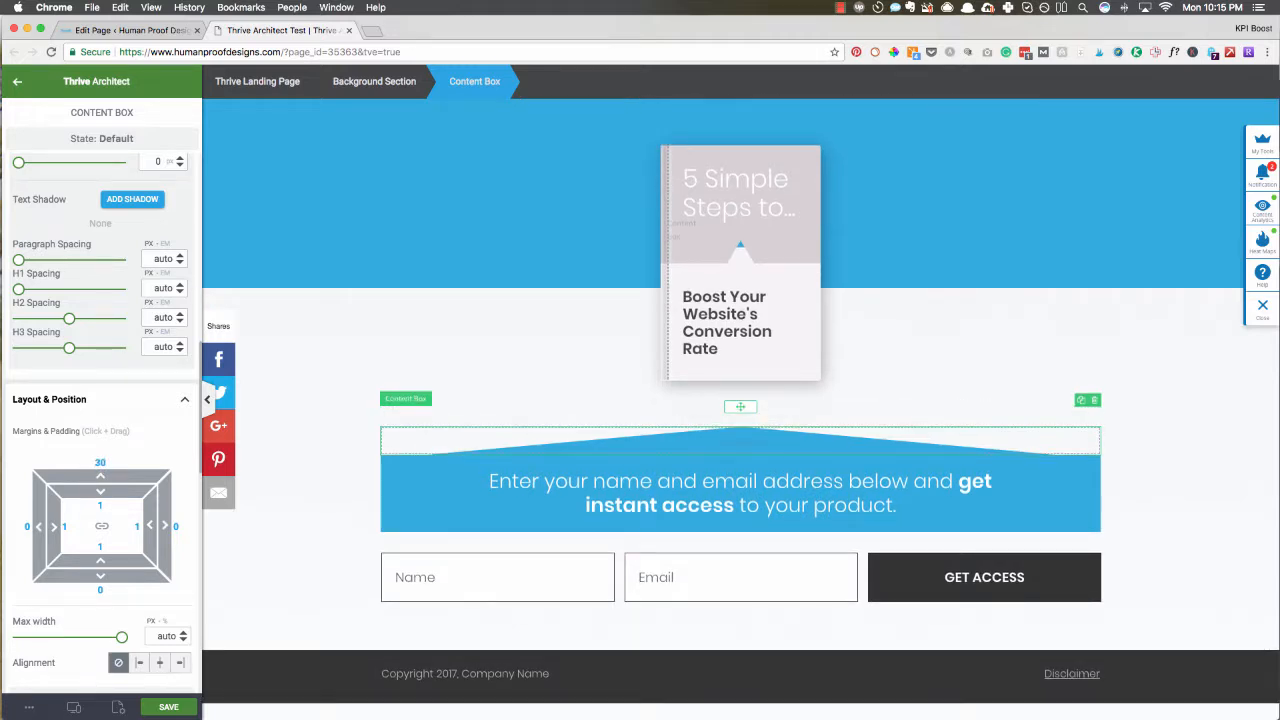
click(323, 434)
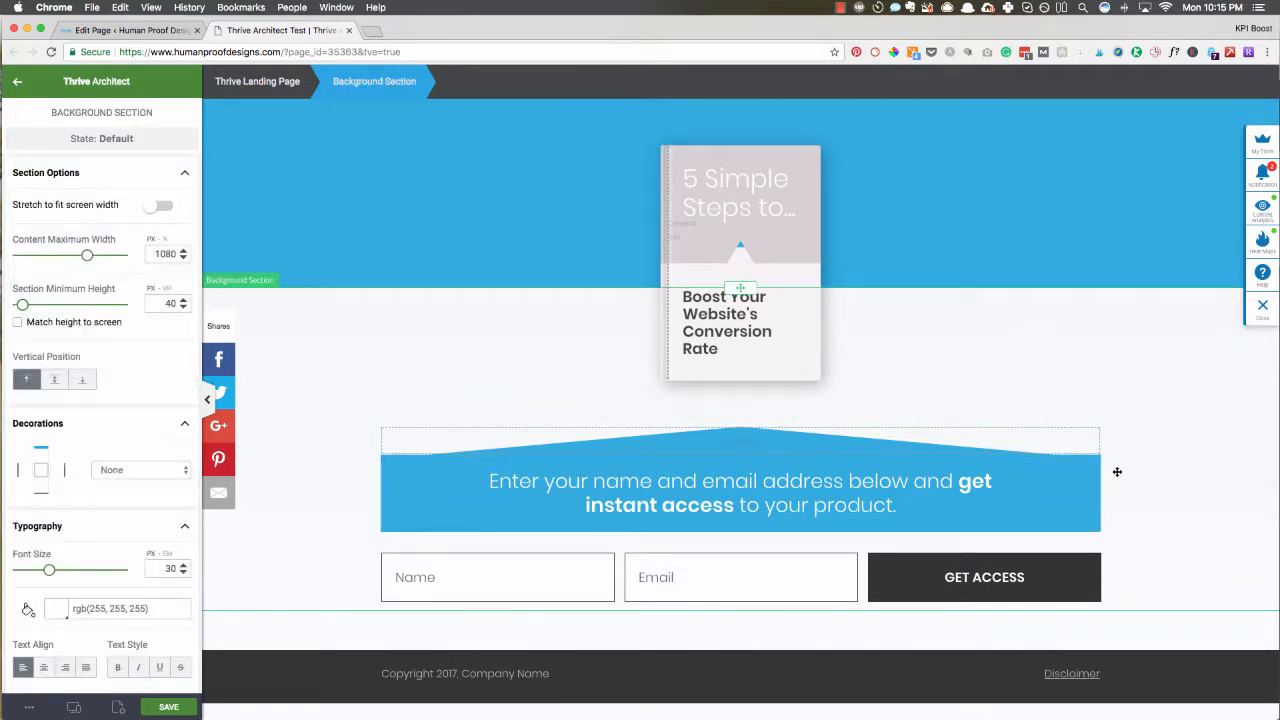
scroll(1132, 464, up, 3)
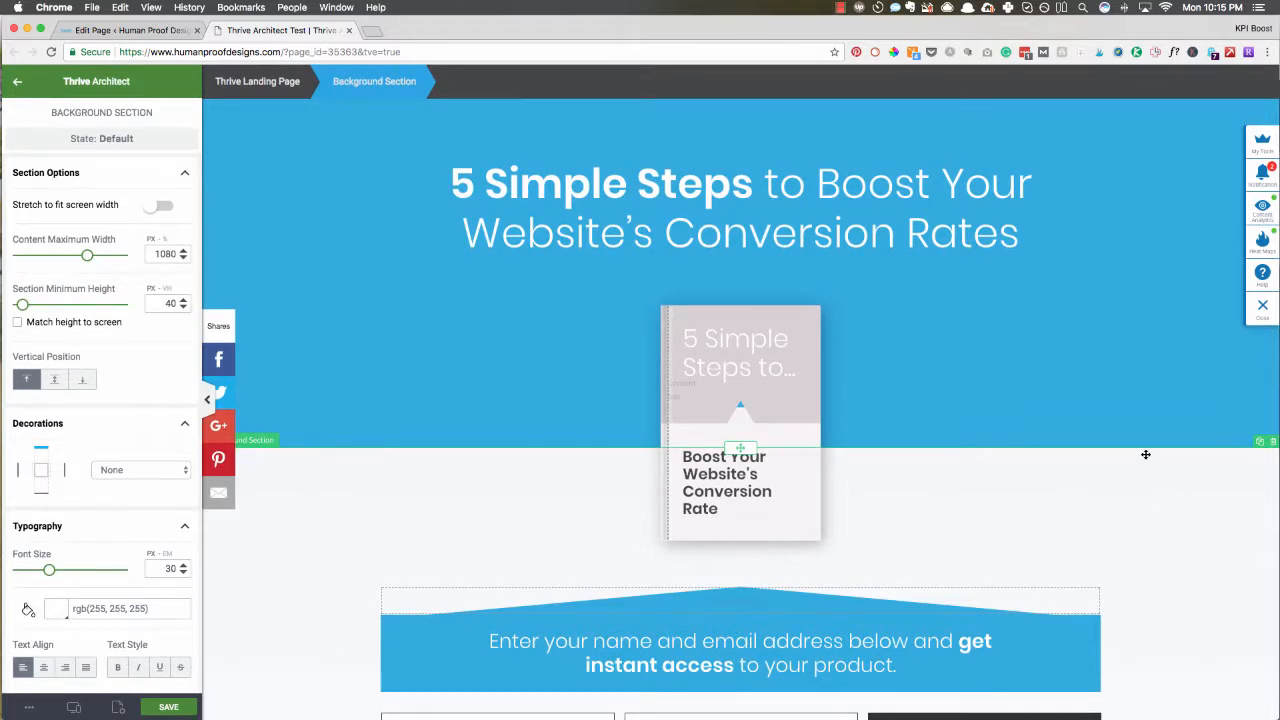
scroll(1146, 455, down, 3)
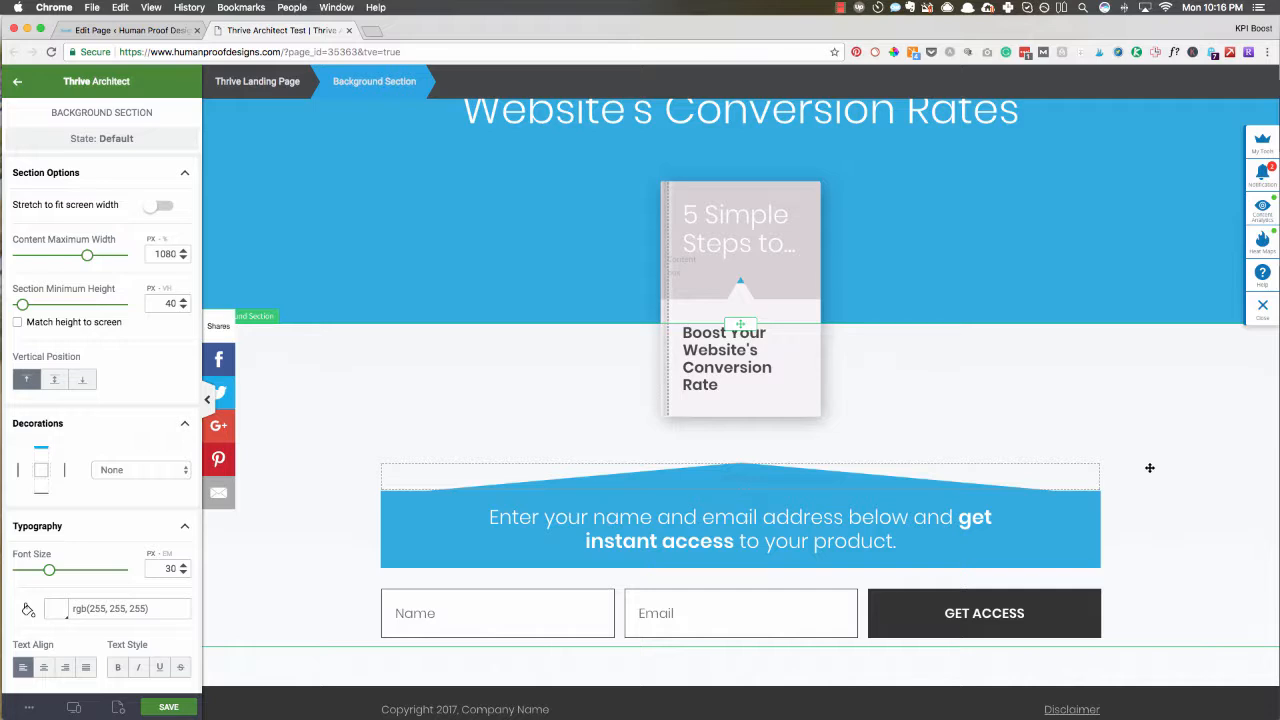
scroll(877, 486, up, 2)
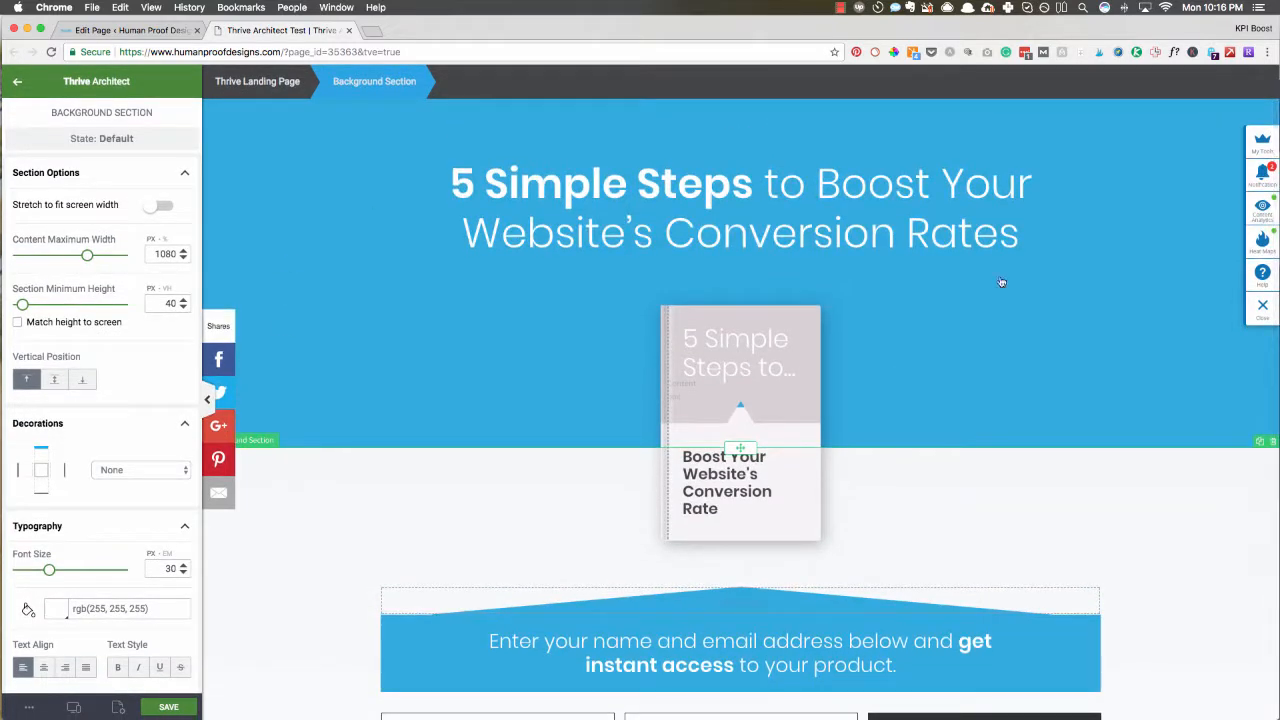
scroll(997, 456, down, 3)
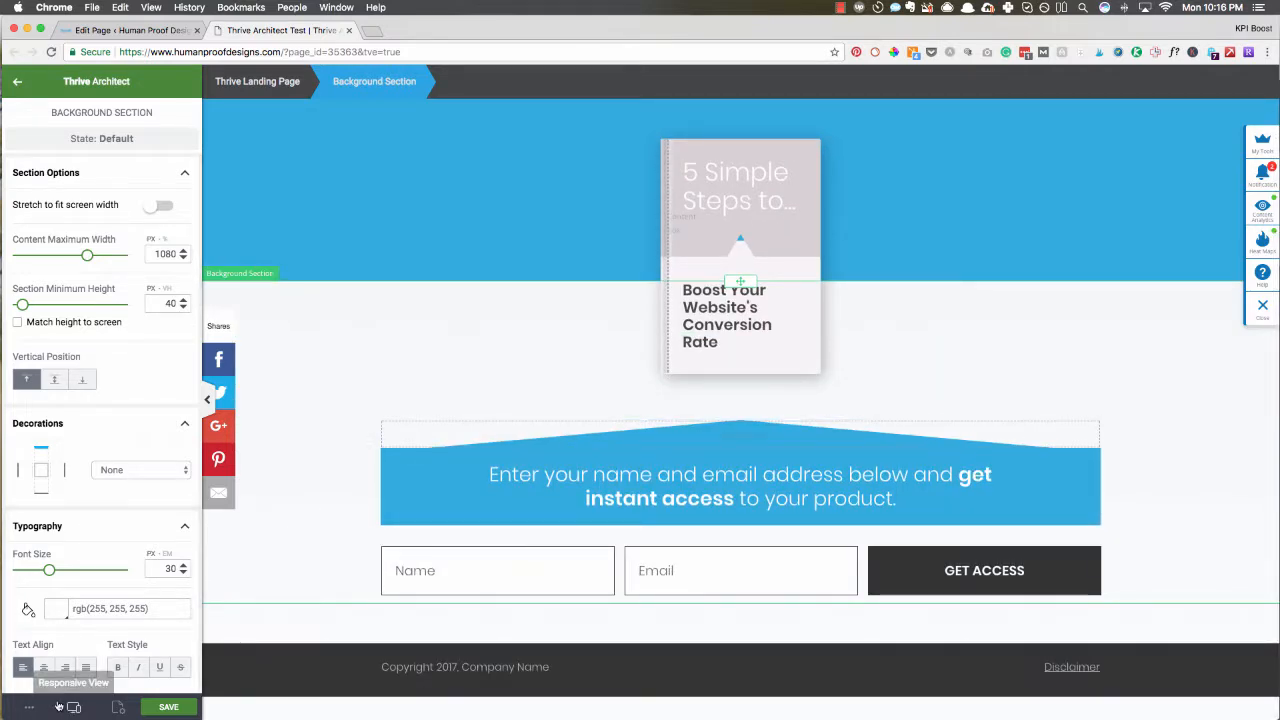
Step: Switch the editor sidebar to the opposite side of the page through the page setup settings
click(116, 707)
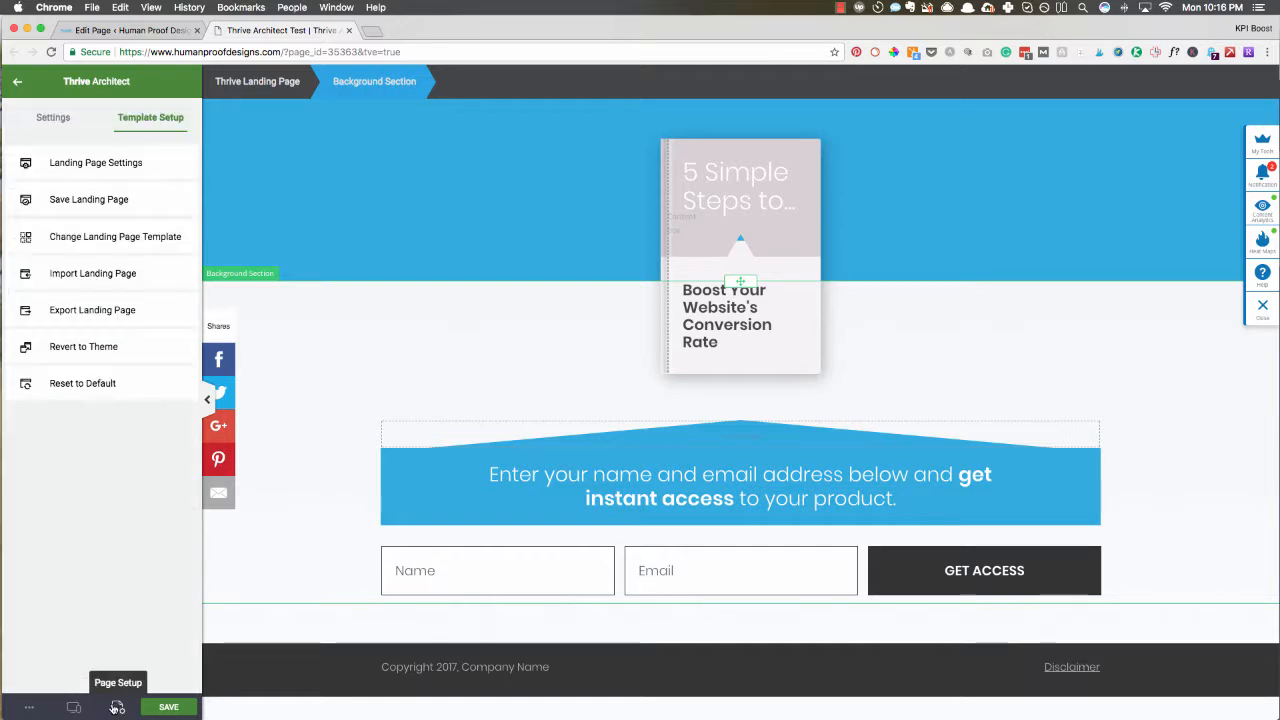
click(62, 119)
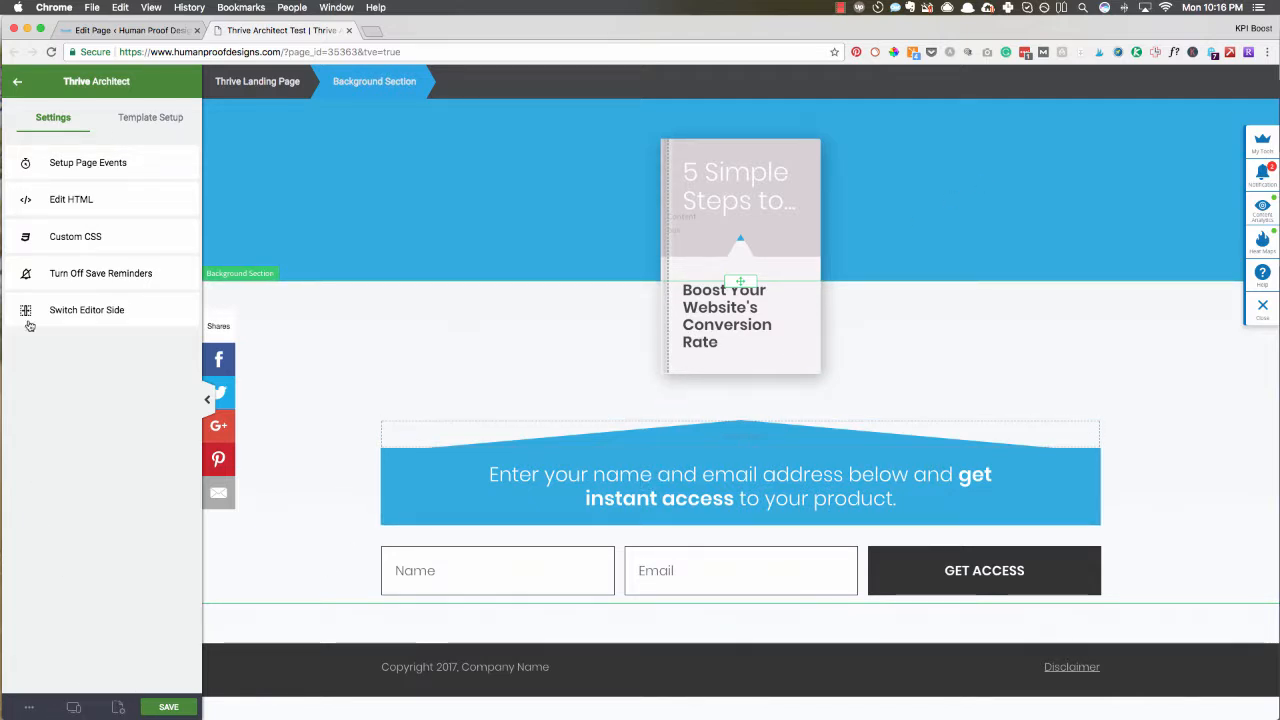
click(86, 310)
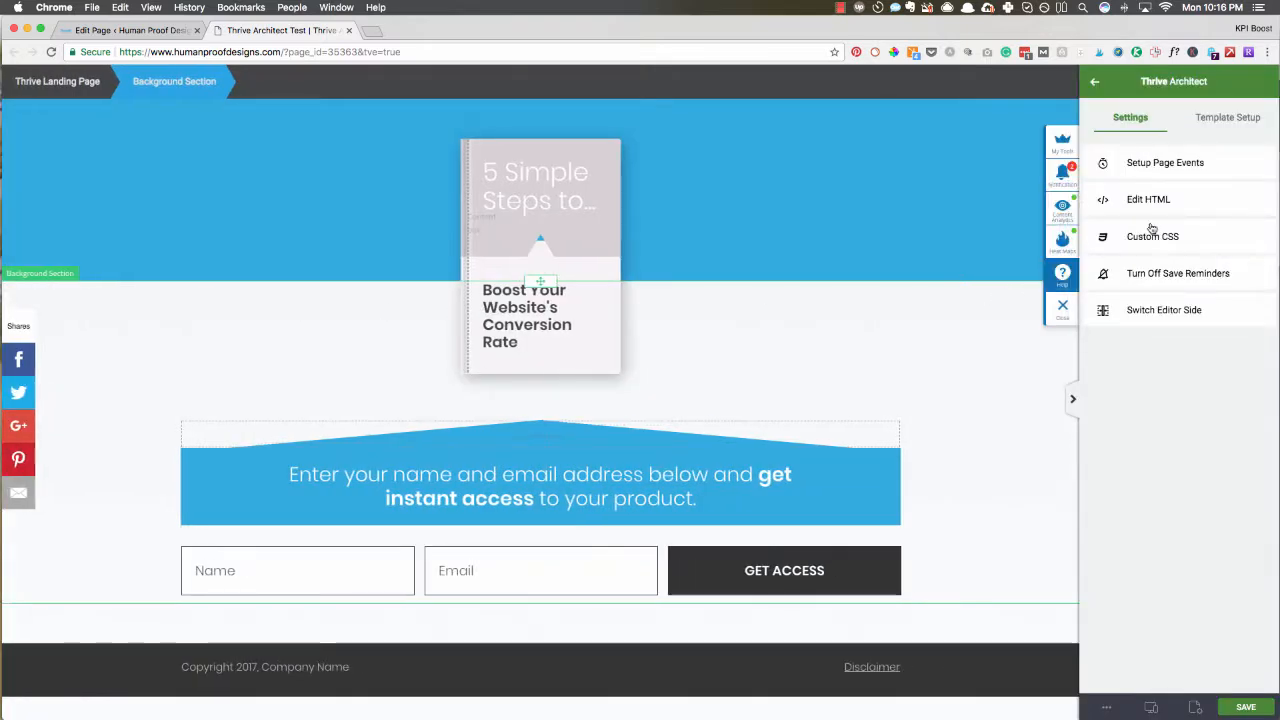
Step: Return to the elements list, search it for "image" and clear the search
click(1095, 84)
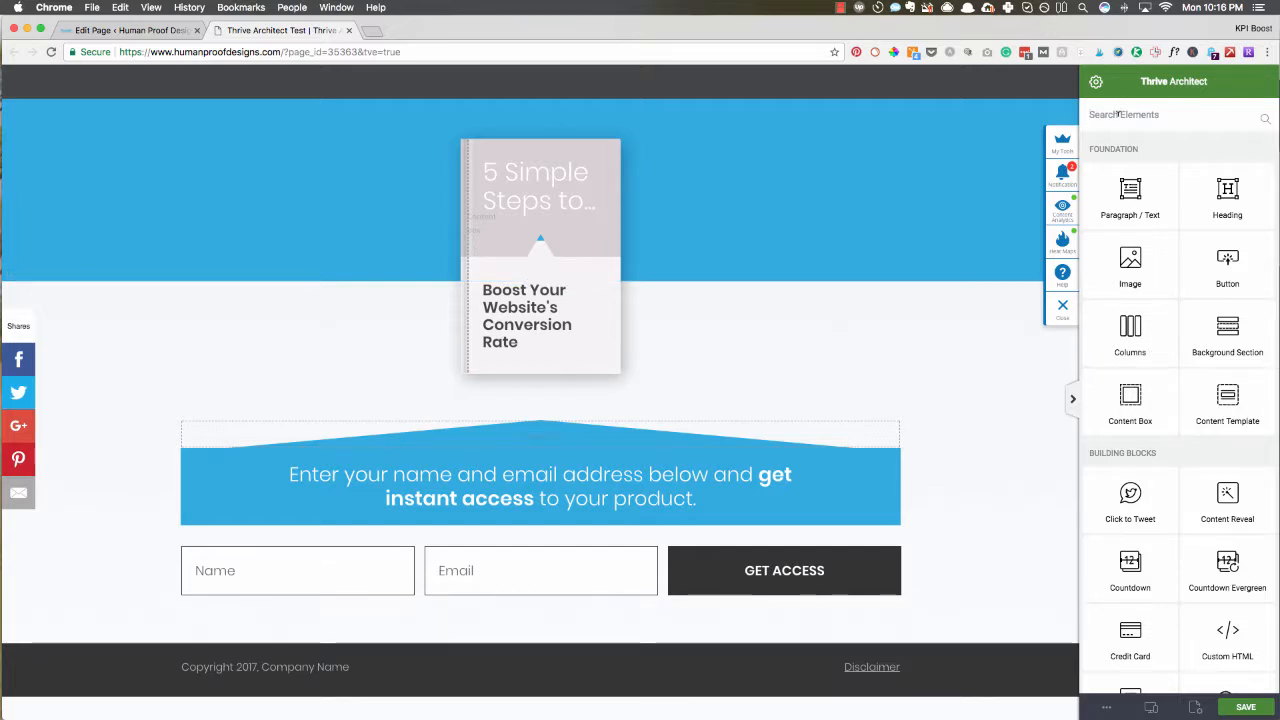
text(image)
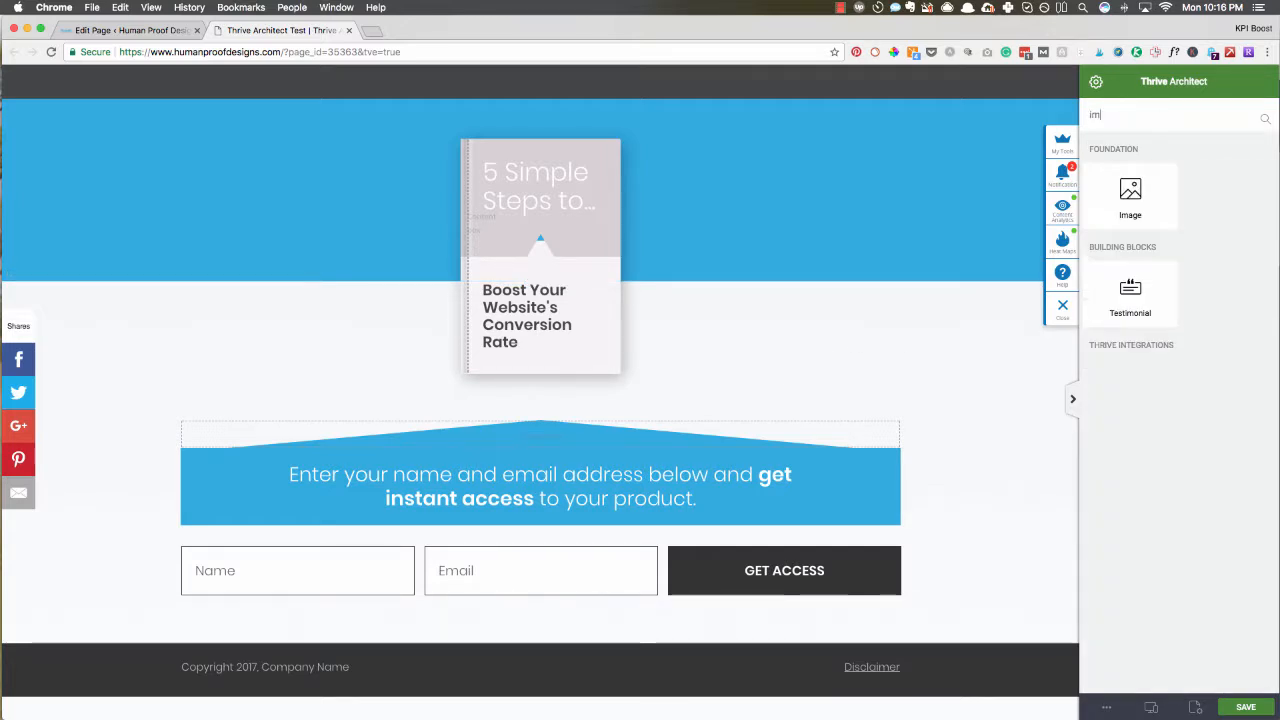
key(BackSpace)
key(BackSpace)
key(BackSpace)
key(BackSpace)
key(BackSpace)
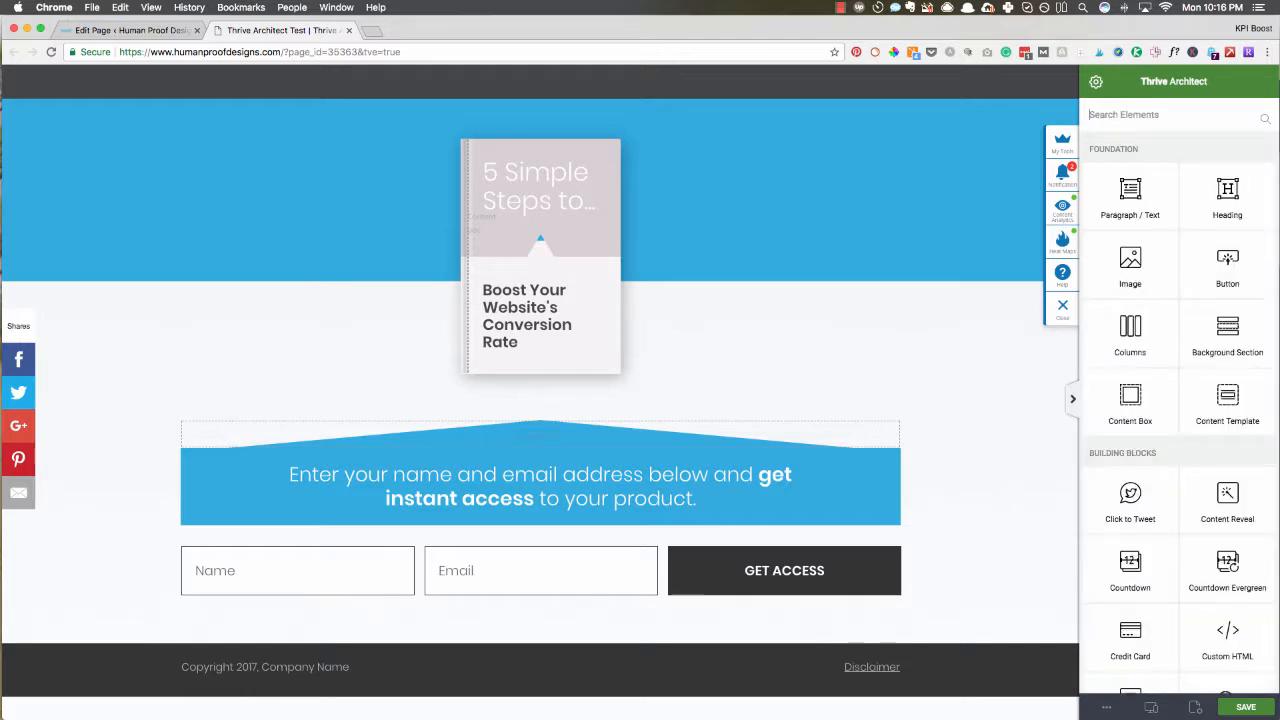
Step: Search the elements list for "tweet" and clear the search
text(tweey)
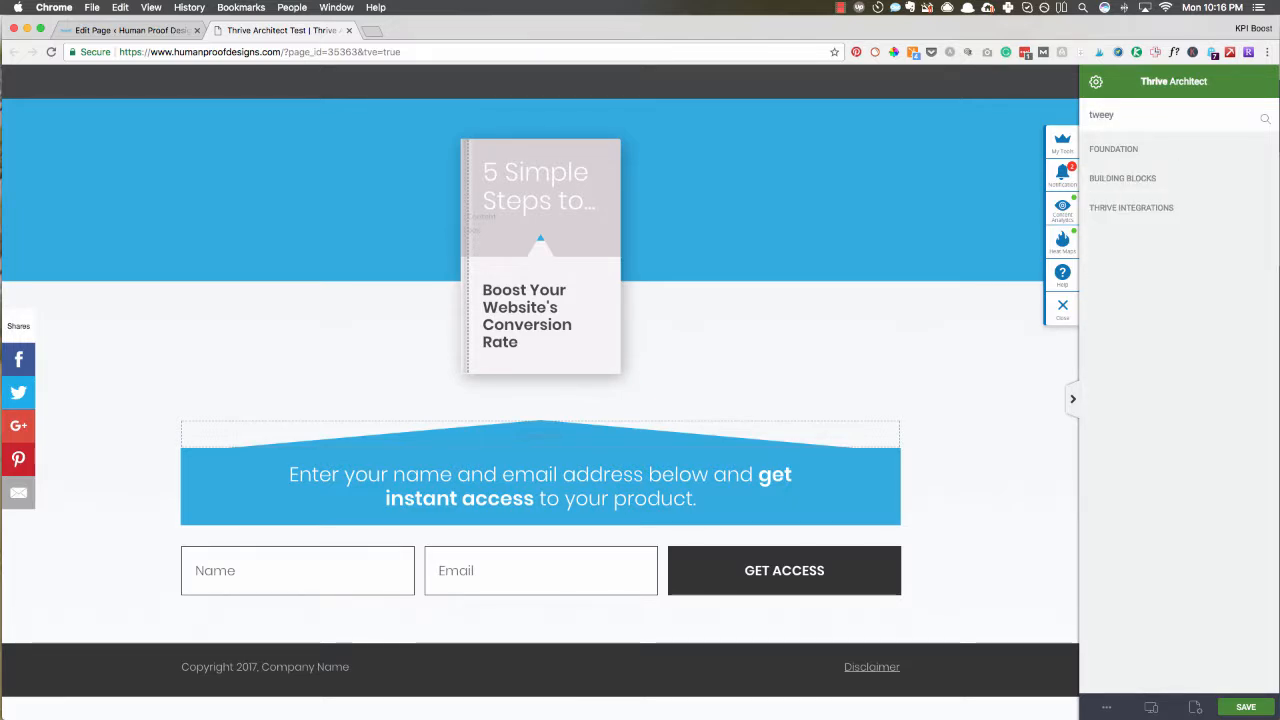
key(BackSpace)
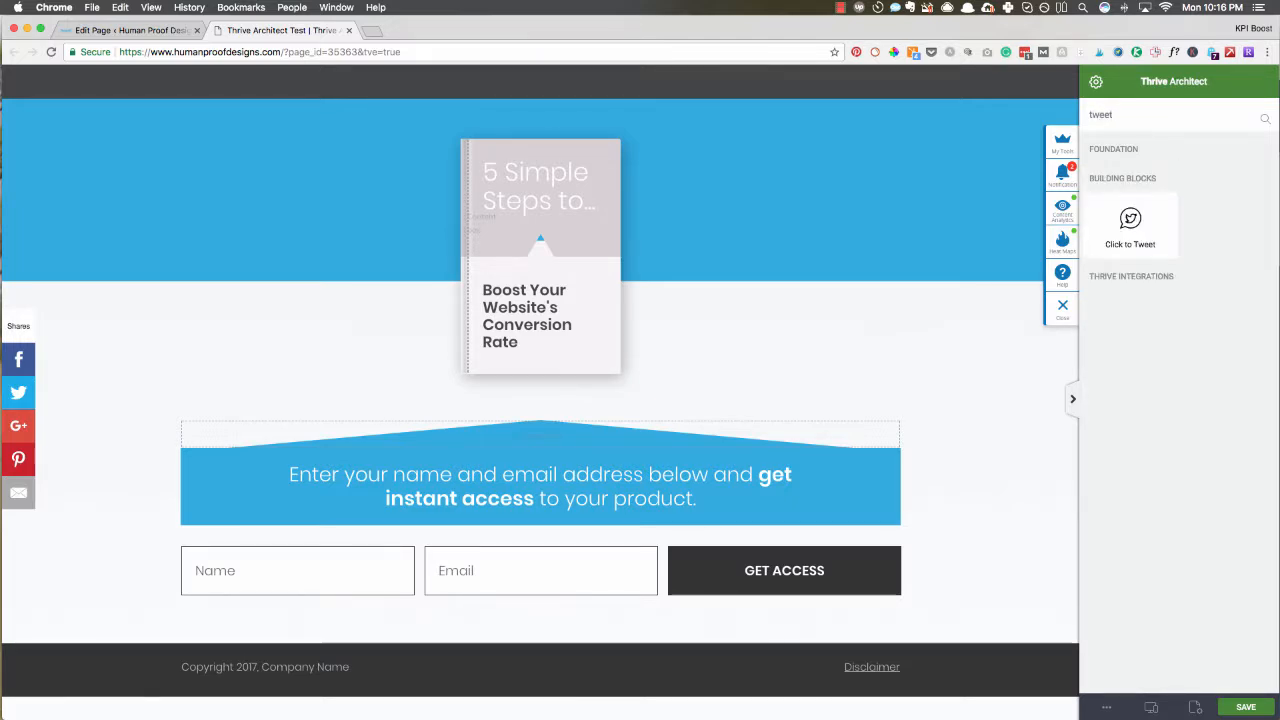
key(BackSpace)
key(BackSpace)
key(BackSpace)
key(BackSpace)
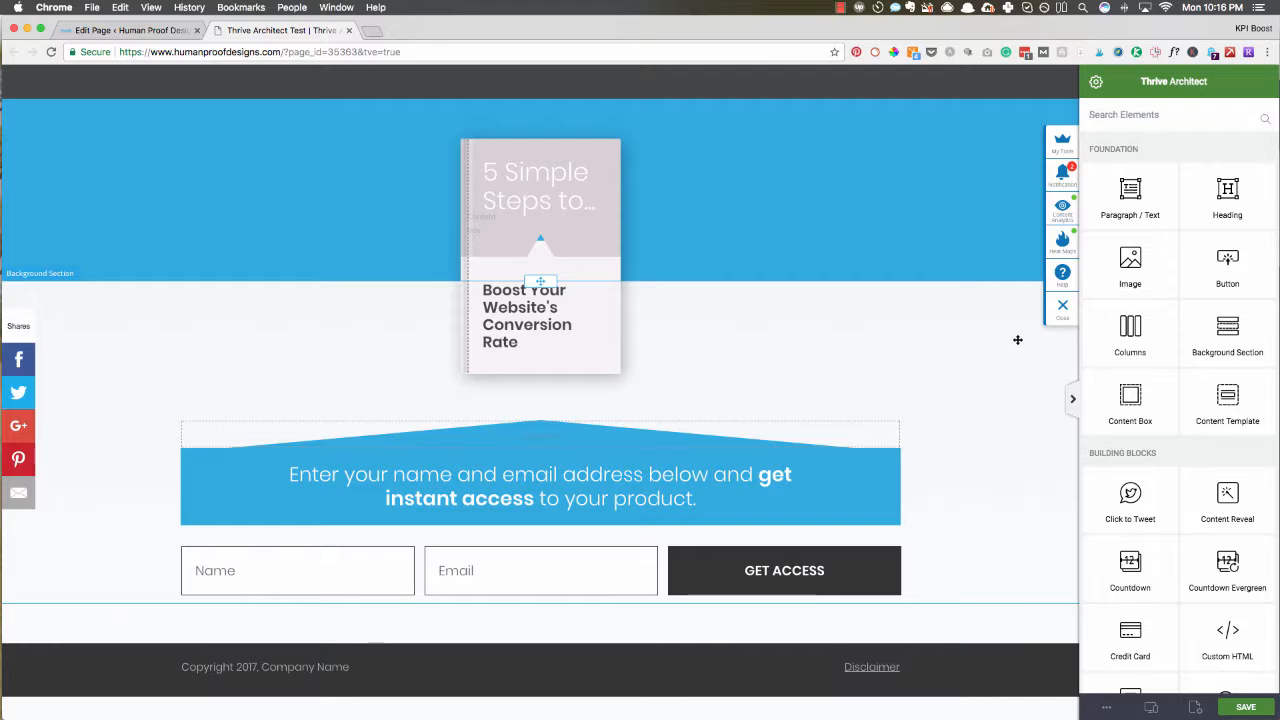
Step: Allow the Acrobat Update Helper to connect only to armmf.adobe.com on port 443 (https) until quit
scroll(1112, 343, down, 3)
scroll(1114, 345, down, 2)
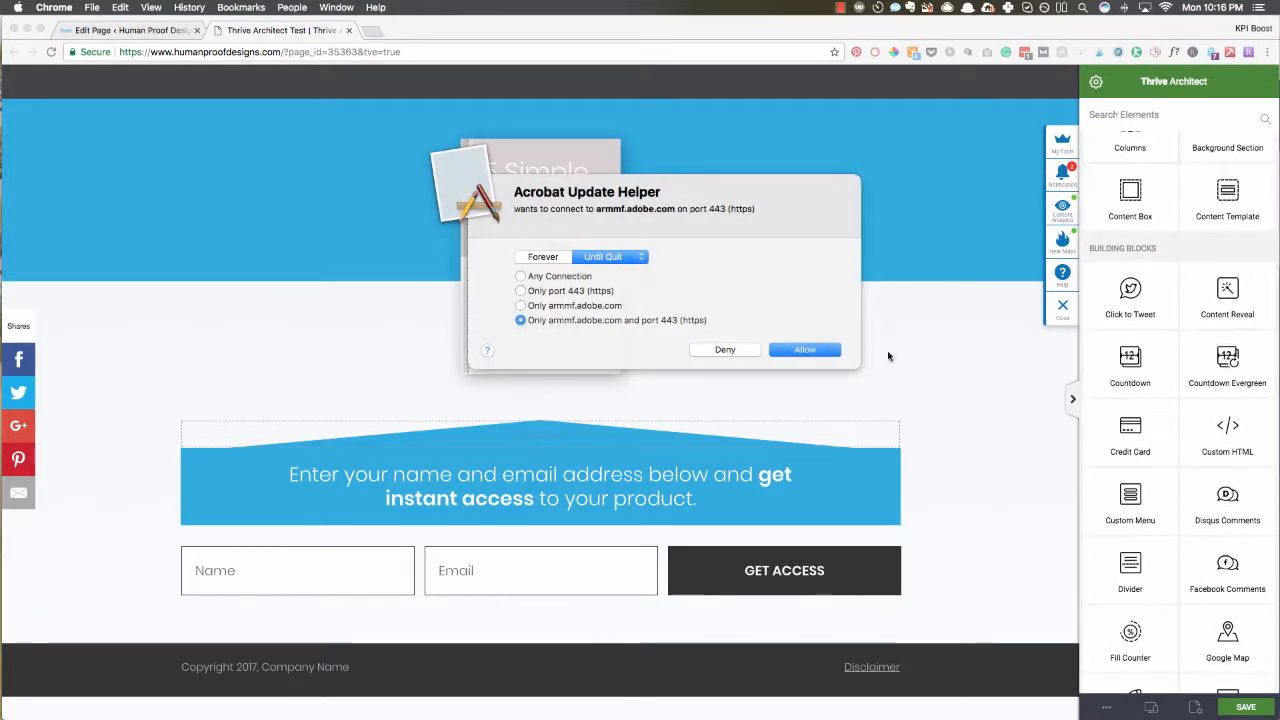
click(805, 349)
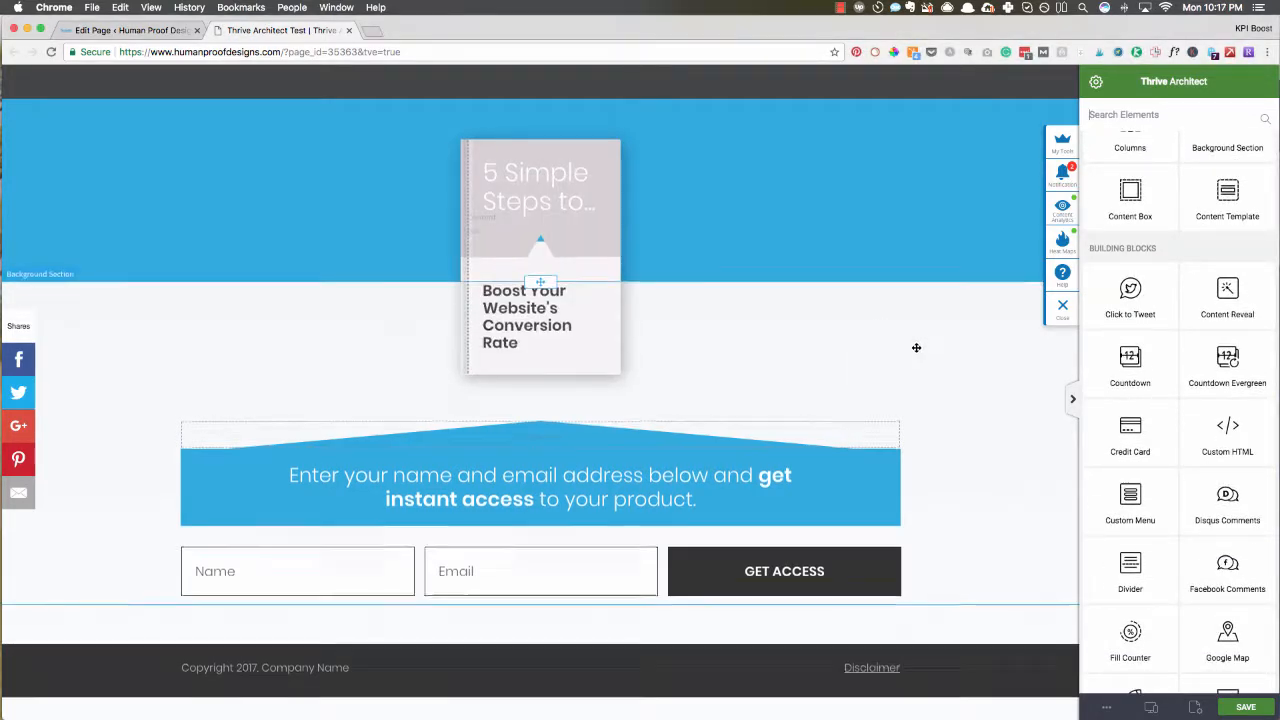
scroll(914, 335, up, 3)
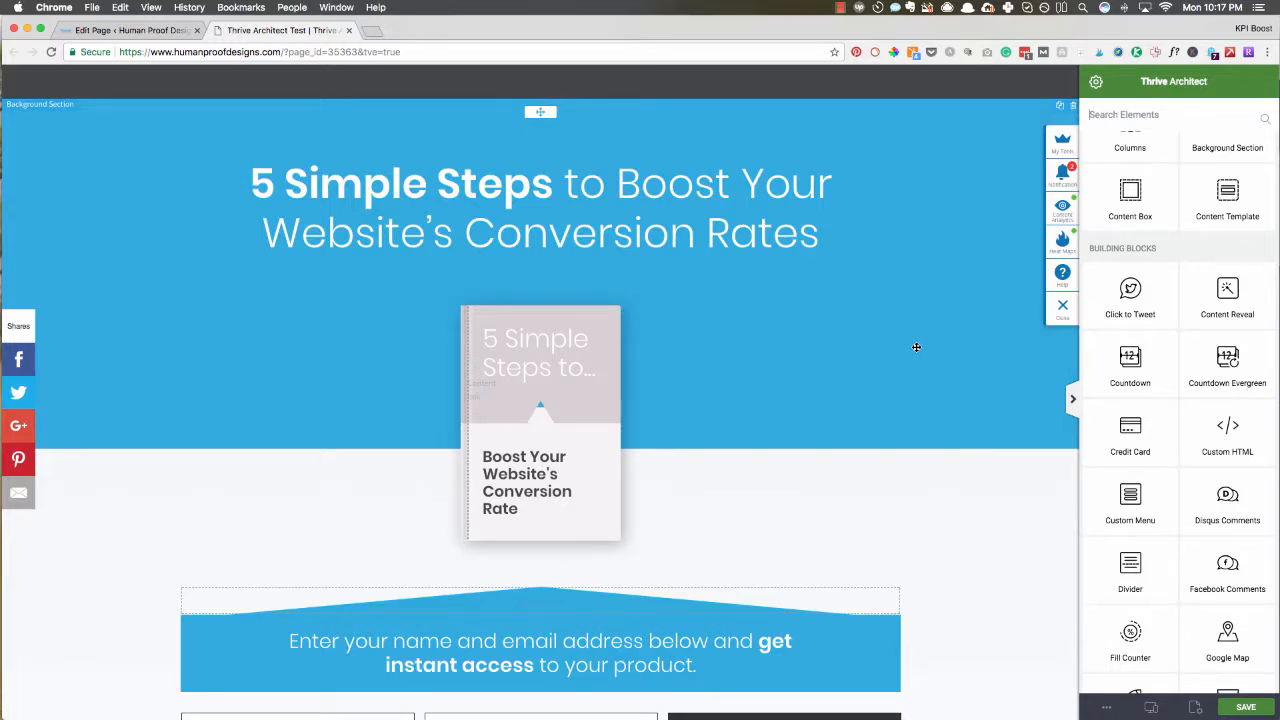